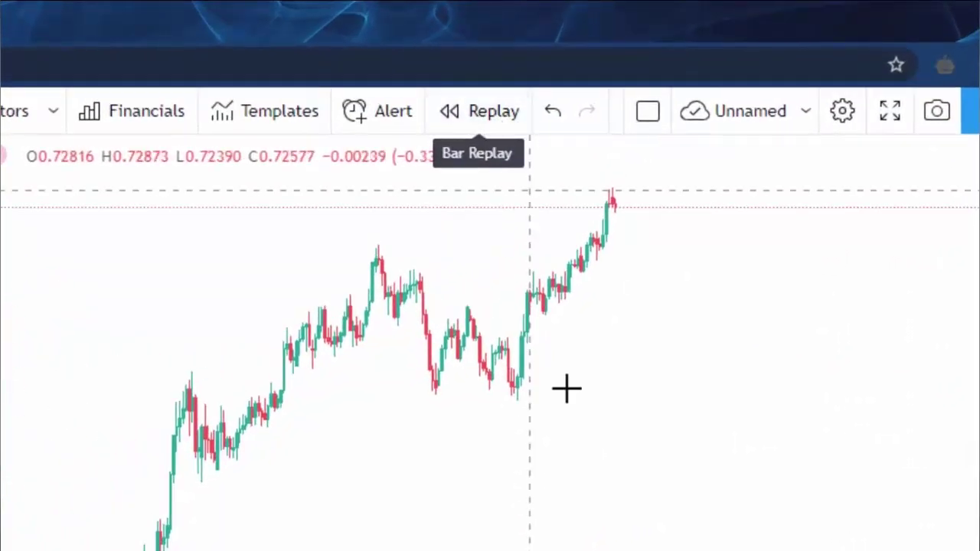
Delete the old long position drawing and pan back to show the 2011–2019 history
{"action": "scroll", "coordinate": [615, 497], "scroll_direction": "left", "scroll_amount": 5}
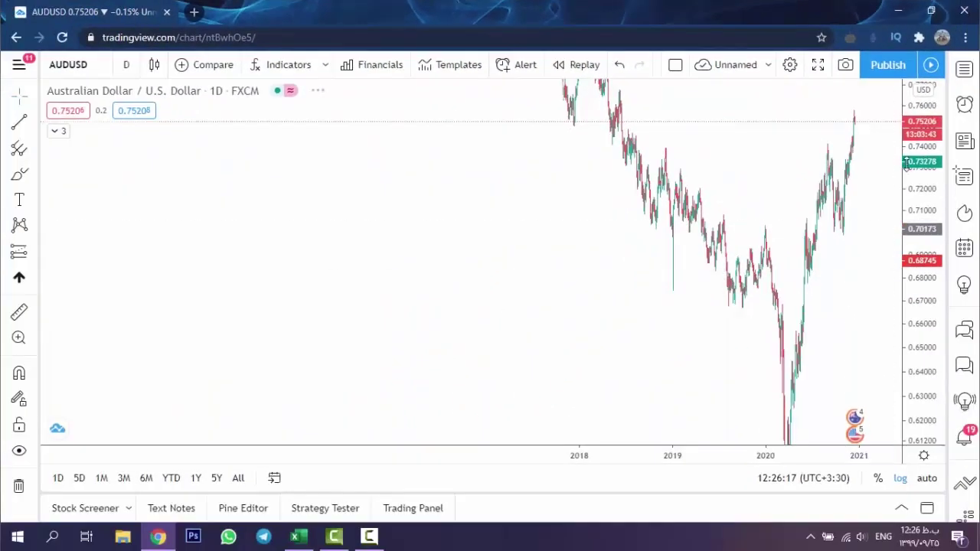
{"action": "left_click", "coordinate": [369, 244]}
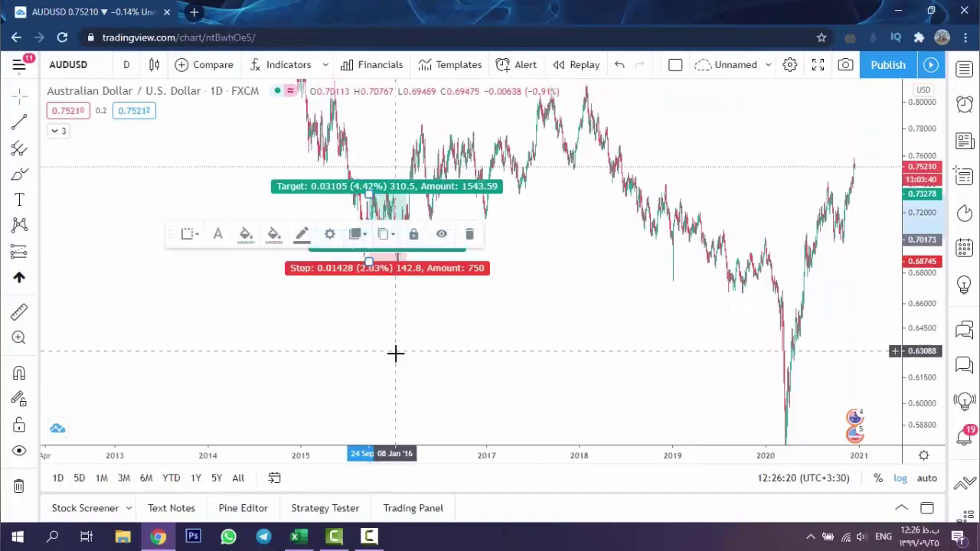
{"action": "key", "text": "Delete"}
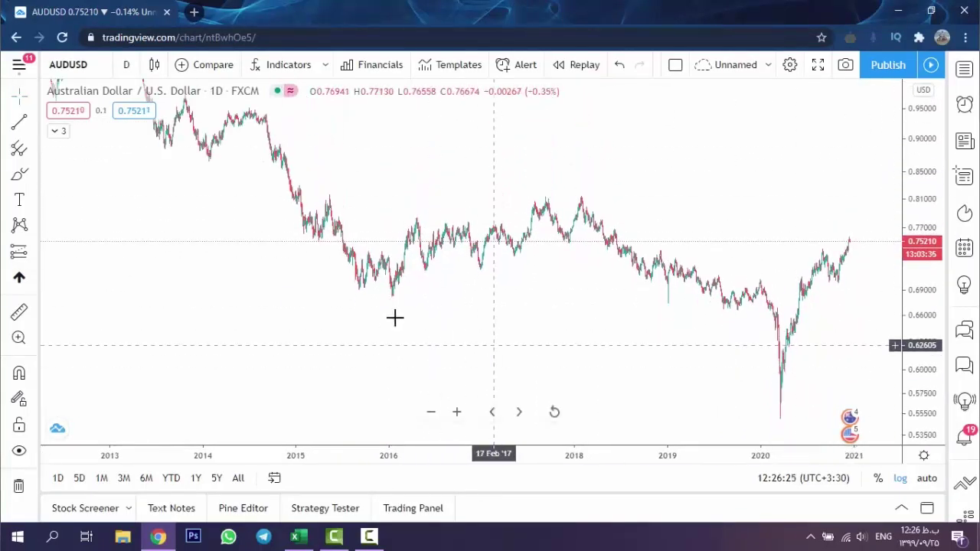
{"action": "left_click_drag", "start_coordinate": [313, 323], "coordinate": [457, 368]}
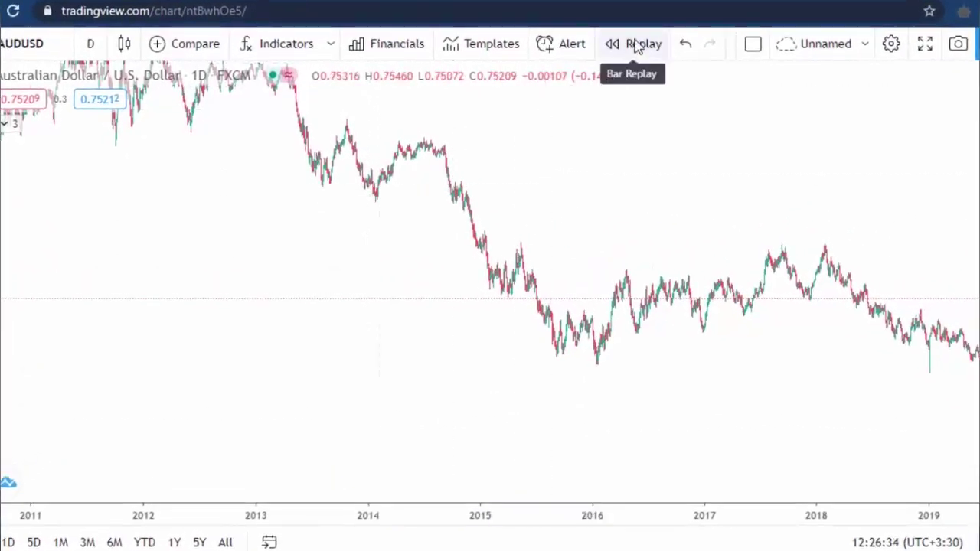
Start bar replay from early January 2014 and step forward three candles
{"action": "left_click", "coordinate": [642, 43]}
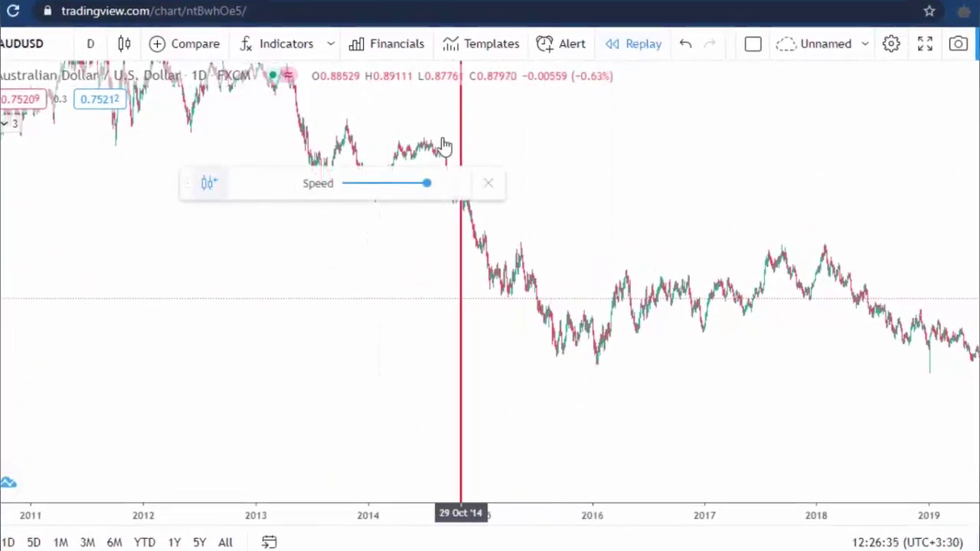
{"action": "left_click", "coordinate": [373, 147]}
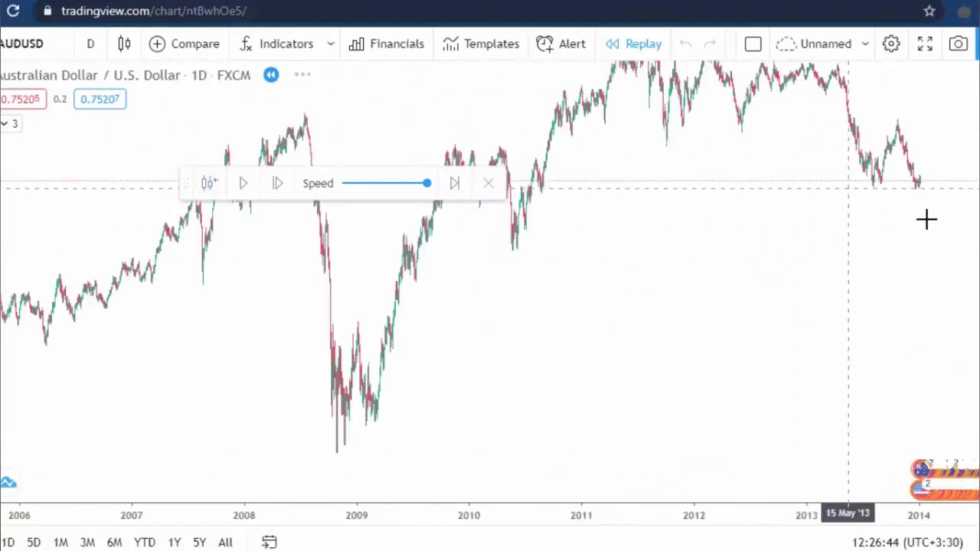
{"action": "mouse_move", "coordinate": [888, 311]}
{"action": "left_mouse_down"}
{"action": "mouse_move", "coordinate": [650, 337]}
{"action": "mouse_move", "coordinate": [520, 365]}
{"action": "left_mouse_up"}
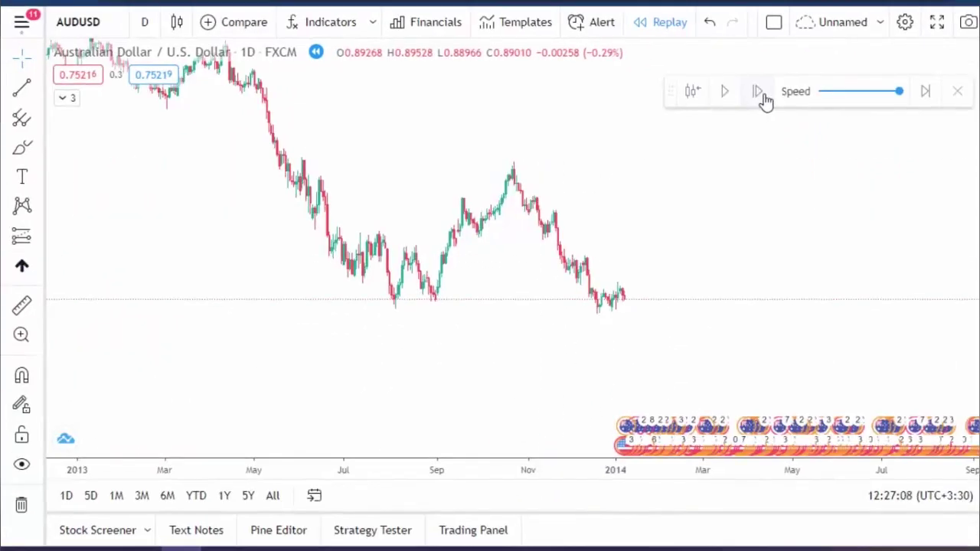
{"action": "left_click", "coordinate": [765, 100]}
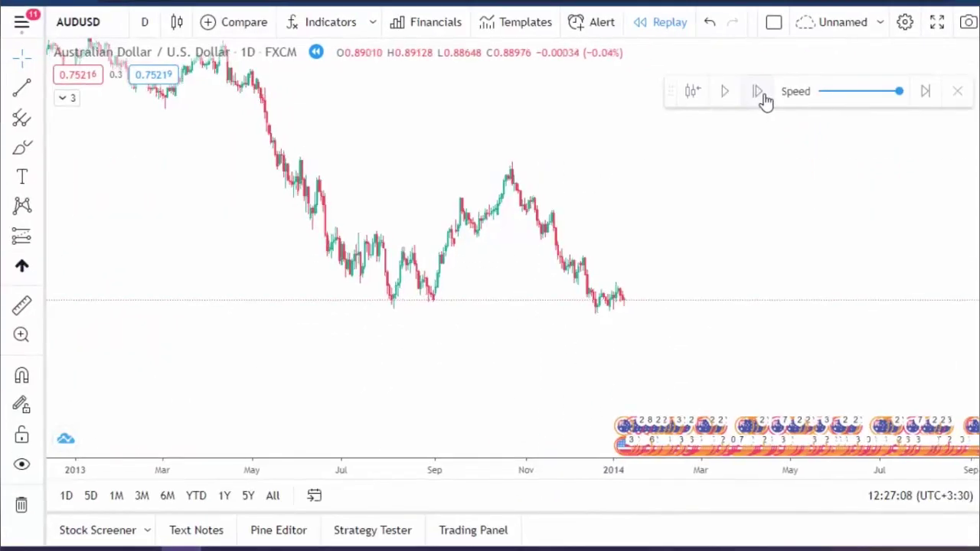
{"action": "left_click", "coordinate": [766, 99]}
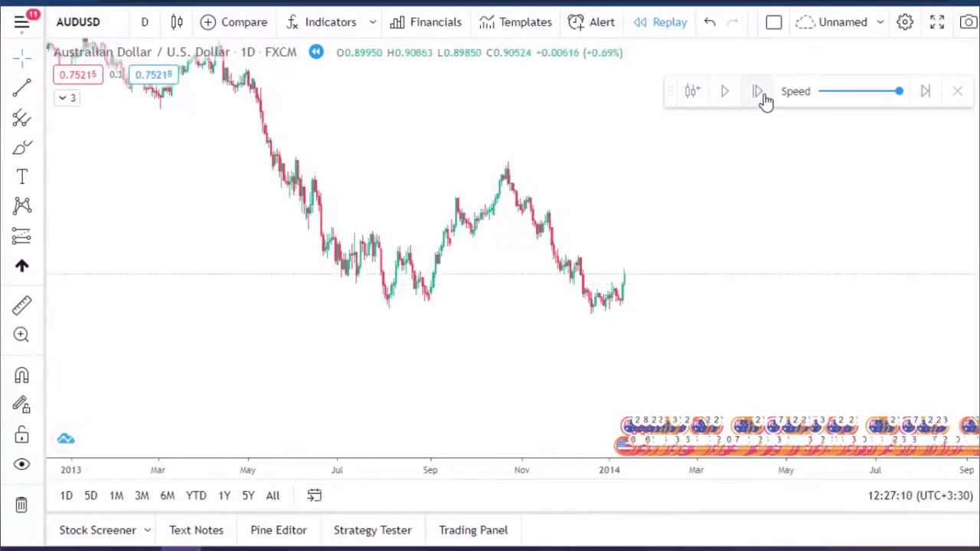
{"action": "left_click", "coordinate": [766, 100]}
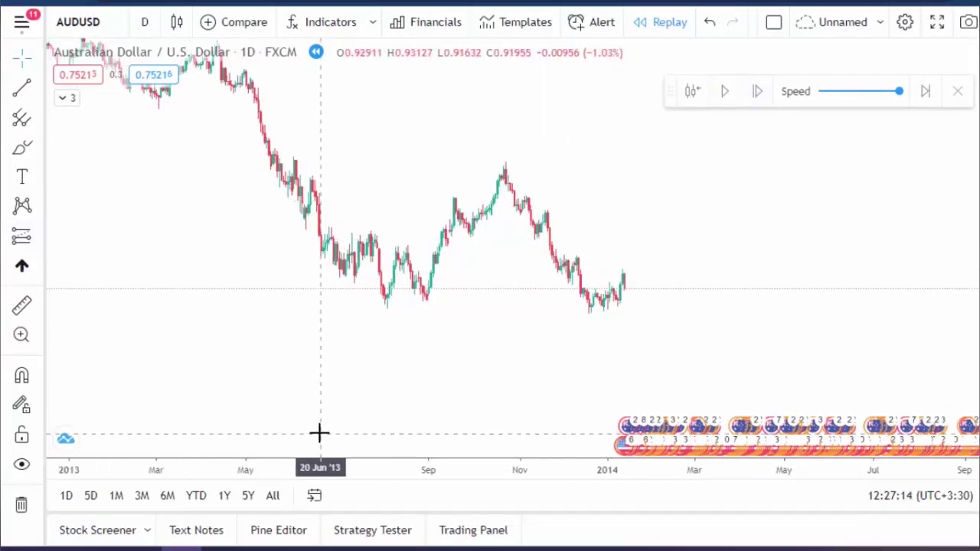
Place a long position on the last candle, adjusting its target and raising the stop
{"action": "left_click", "coordinate": [38, 240]}
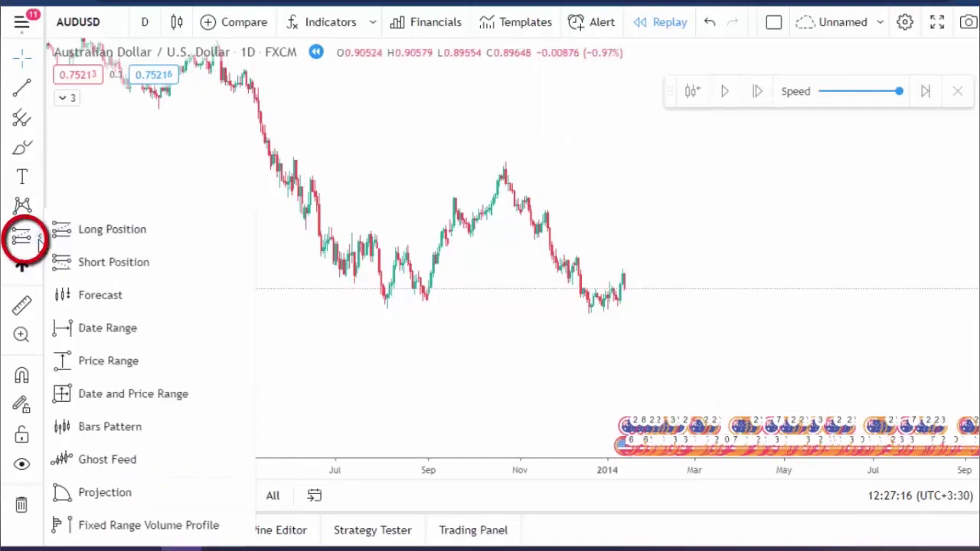
{"action": "left_click", "coordinate": [94, 234]}
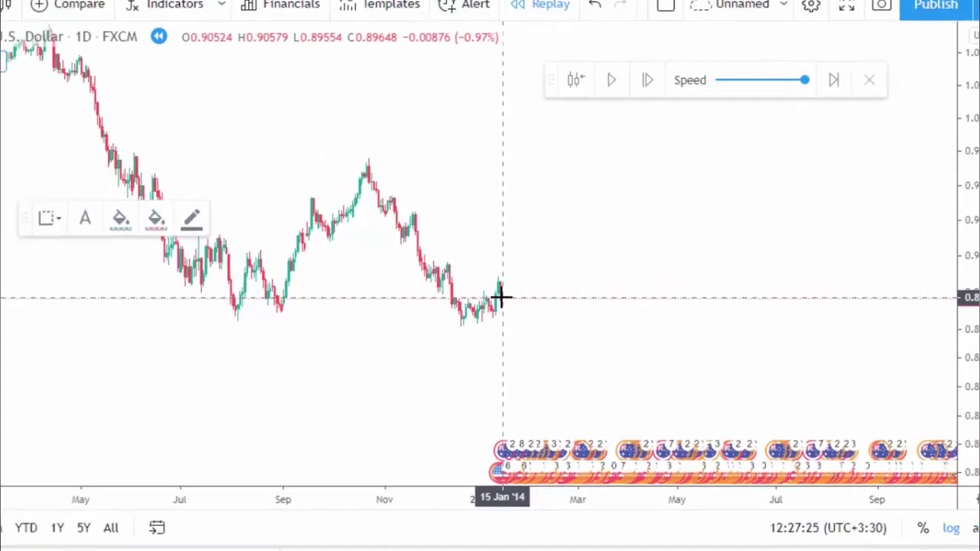
{"action": "left_click", "coordinate": [628, 287]}
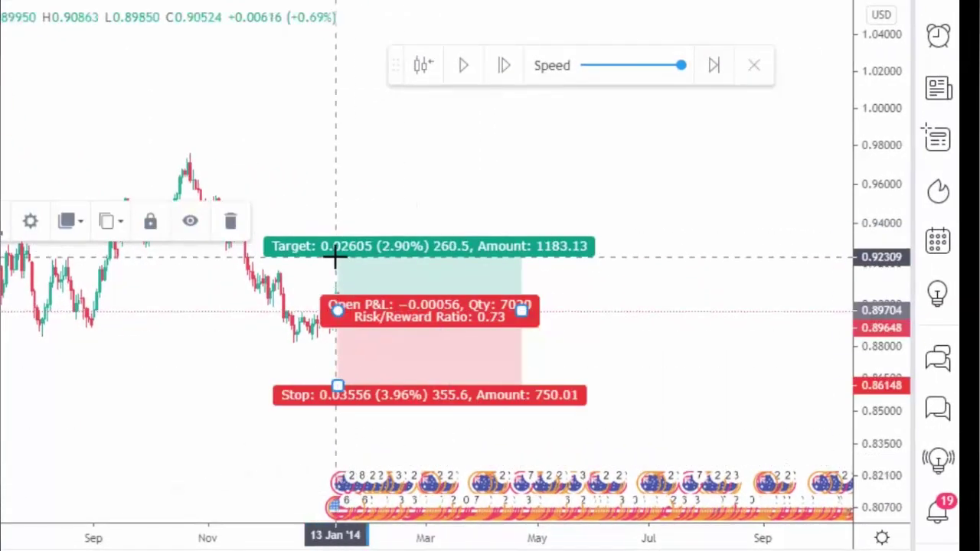
{"action": "left_click_drag", "start_coordinate": [337, 235], "coordinate": [338, 258]}
{"action": "left_click_drag", "start_coordinate": [338, 385], "coordinate": [339, 334]}
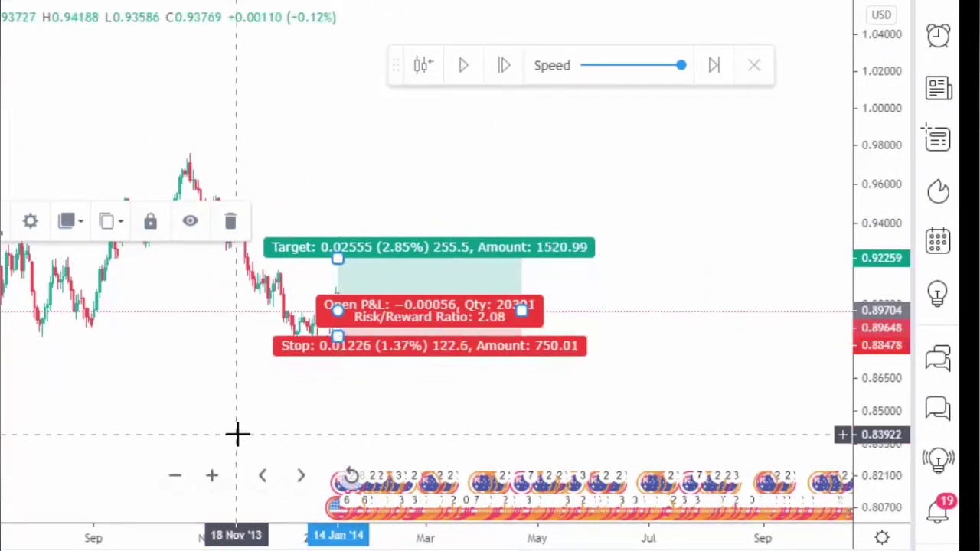
Advance the replay two bars until price falls below the stop
{"action": "left_click", "coordinate": [236, 435]}
{"action": "scroll", "coordinate": [639, 379], "scroll_direction": "up", "scroll_amount": 2}
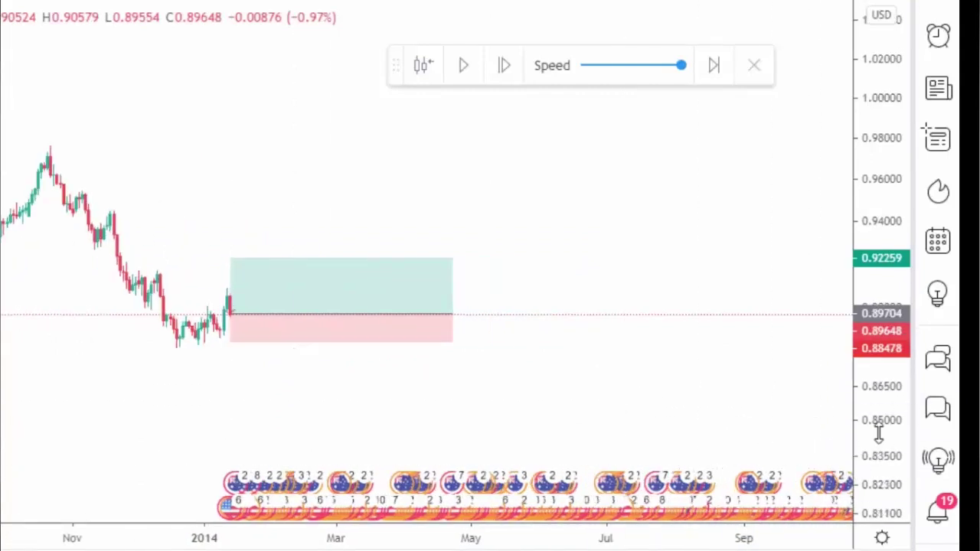
{"action": "left_click", "coordinate": [507, 70]}
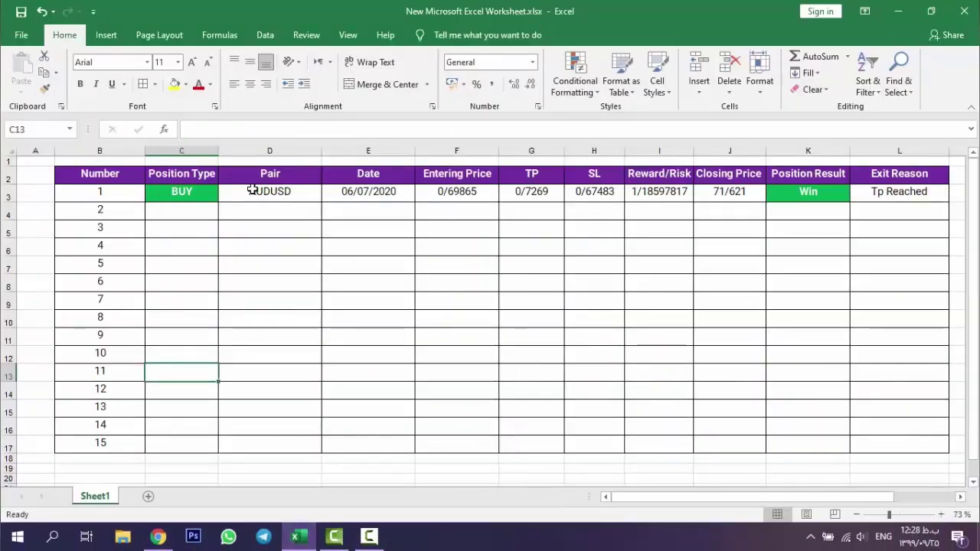
Copy the BUY position type from trade 1 into trade 2's row in Excel
{"action": "left_click", "coordinate": [188, 218]}
{"action": "left_click", "coordinate": [183, 192]}
{"action": "key", "text": "ctrl+c"}
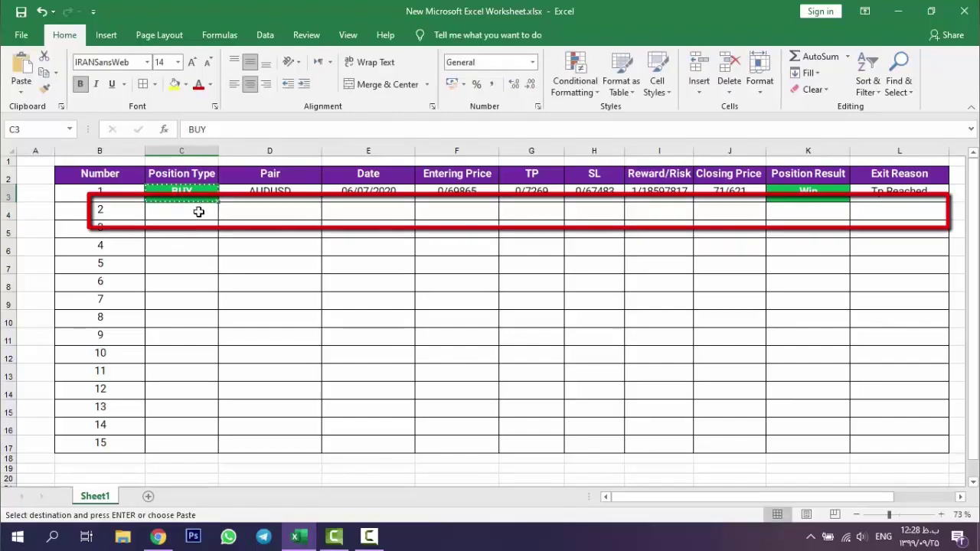
{"action": "left_click", "coordinate": [196, 209]}
{"action": "key", "text": "ctrl+v"}
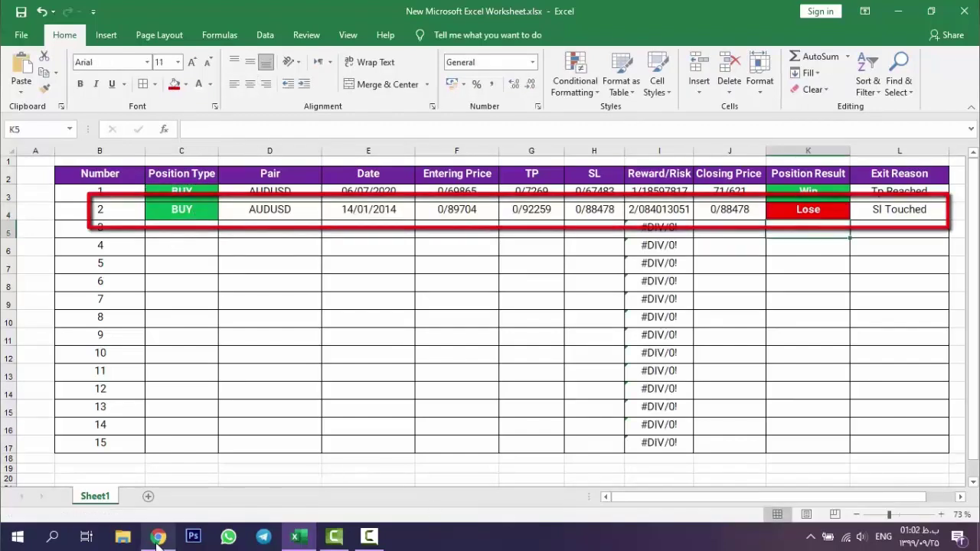
Back in TradingView, advance the replay four candles and select the finished long position
{"action": "left_click", "coordinate": [158, 536]}
{"action": "left_click", "coordinate": [663, 133]}
{"action": "left_click", "coordinate": [663, 133]}
{"action": "left_click", "coordinate": [663, 133]}
{"action": "left_click", "coordinate": [663, 134]}
{"action": "left_click", "coordinate": [448, 290]}
Replace the long with a short position on the latest candle, tightening stop, target and time span
{"action": "key", "text": "Delete"}
{"action": "left_click", "coordinate": [35, 257]}
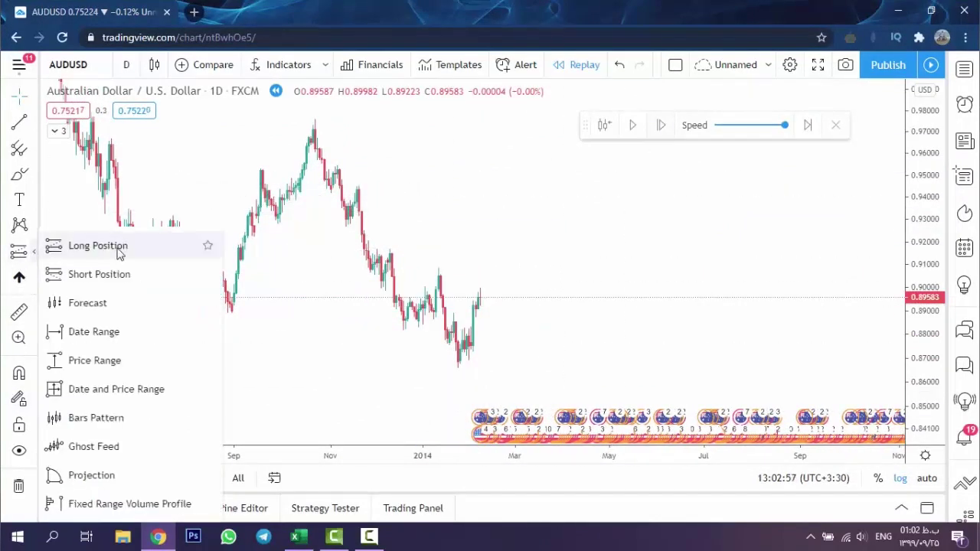
{"action": "left_click", "coordinate": [127, 276]}
{"action": "left_click", "coordinate": [480, 297]}
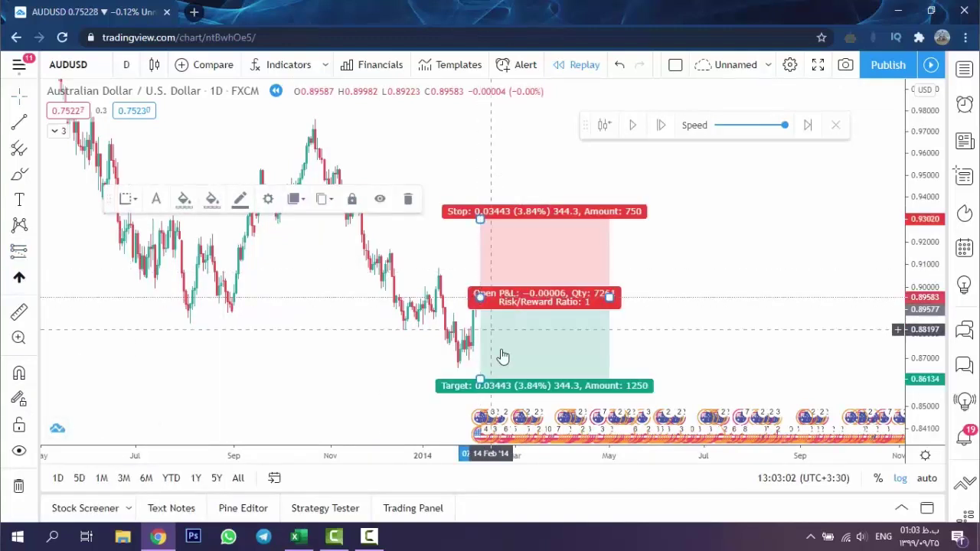
{"action": "left_click_drag", "start_coordinate": [480, 214], "coordinate": [480, 263]}
{"action": "left_click_drag", "start_coordinate": [480, 381], "coordinate": [480, 343]}
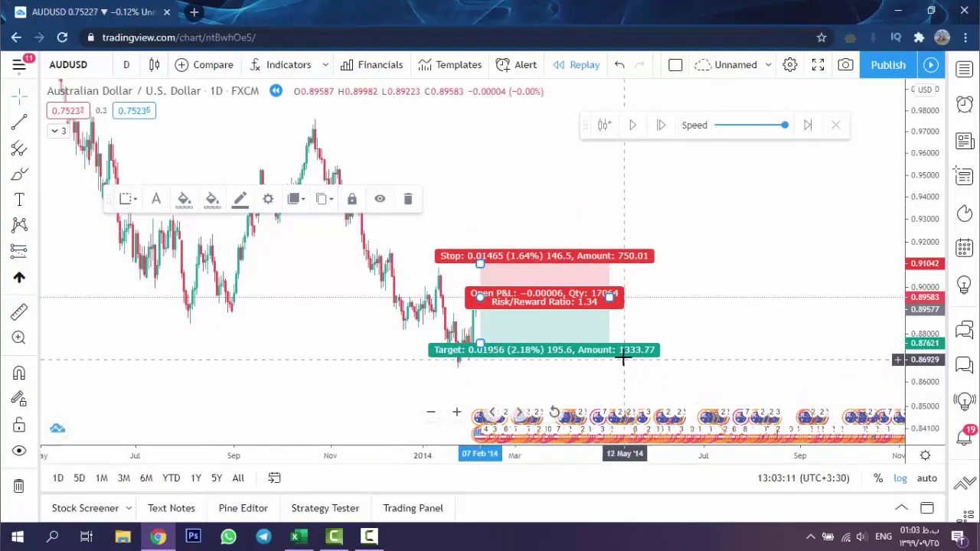
{"action": "left_click_drag", "start_coordinate": [609, 297], "coordinate": [567, 297]}
{"action": "left_click", "coordinate": [651, 394]}
Step the replay forward three times until the short hits its stop
{"action": "left_click", "coordinate": [660, 126]}
{"action": "left_click", "coordinate": [661, 126]}
{"action": "left_click", "coordinate": [660, 126]}
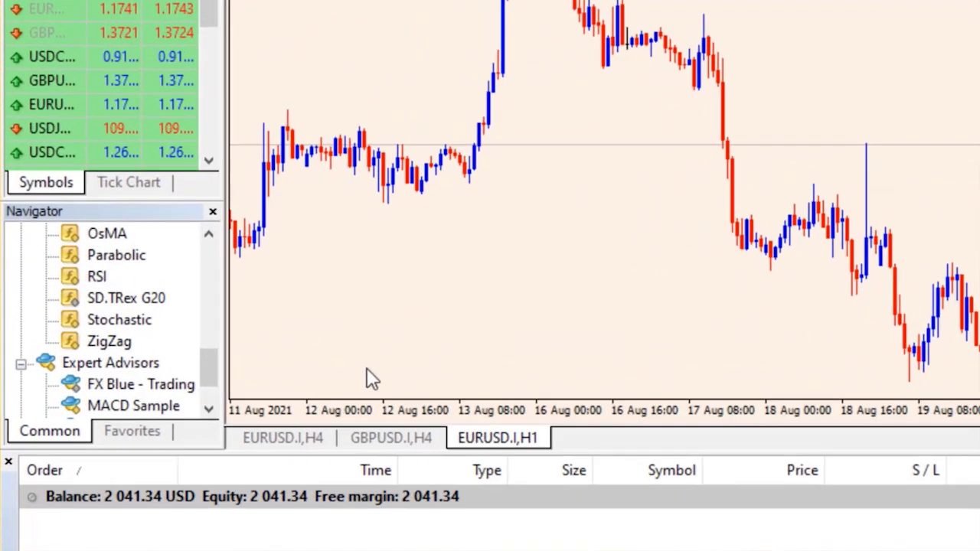
Scroll the Navigator's Expert Advisors list, then bring up MetaTrader's File menu
{"action": "scroll", "coordinate": [59, 310], "scroll_direction": "up", "scroll_amount": 5}
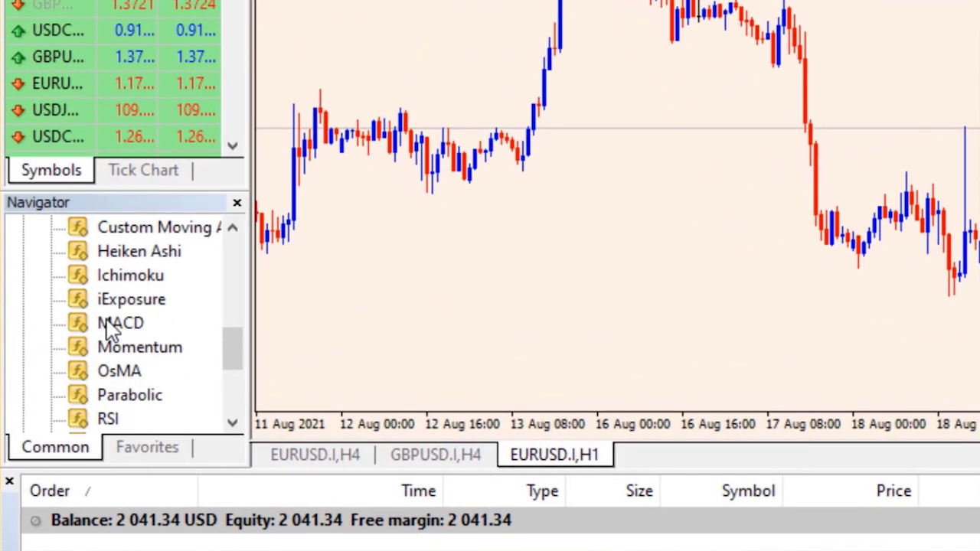
{"action": "scroll", "coordinate": [59, 309], "scroll_direction": "up", "scroll_amount": 1}
{"action": "scroll", "coordinate": [58, 308], "scroll_direction": "up", "scroll_amount": 1}
{"action": "scroll", "coordinate": [110, 329], "scroll_direction": "down", "scroll_amount": 8}
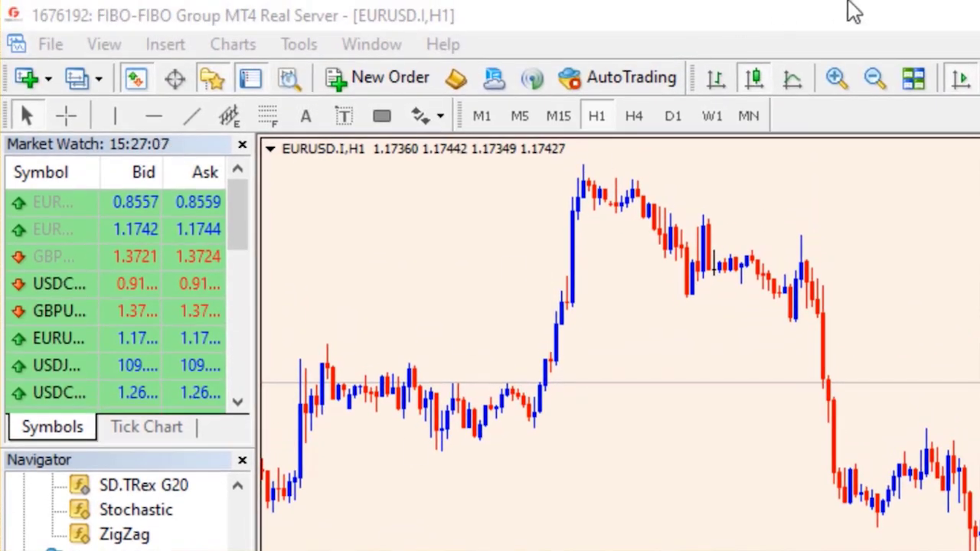
{"action": "left_click", "coordinate": [854, 12]}
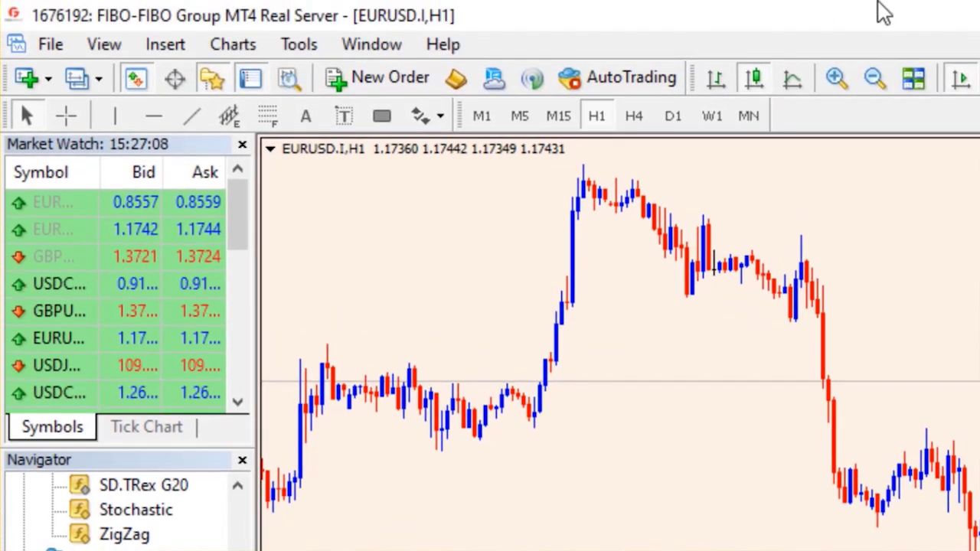
{"action": "left_click", "coordinate": [62, 55]}
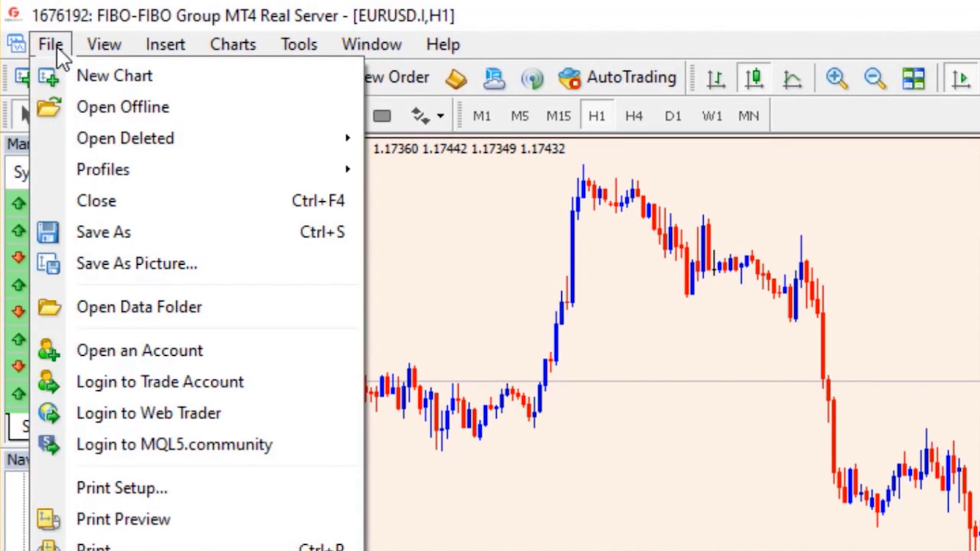
Open the terminal's data folder and go into MQL4\Experts
{"action": "left_click", "coordinate": [294, 317]}
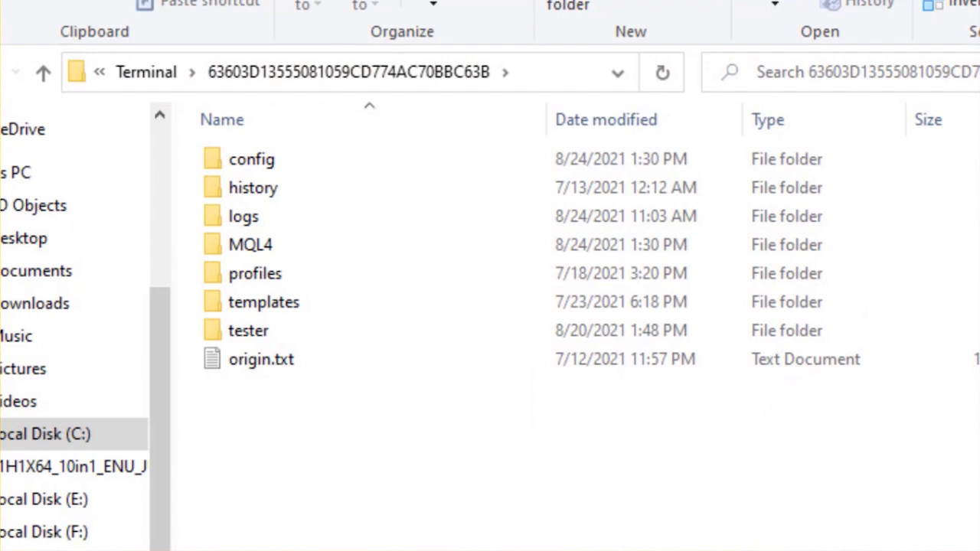
{"action": "double_click", "coordinate": [306, 253]}
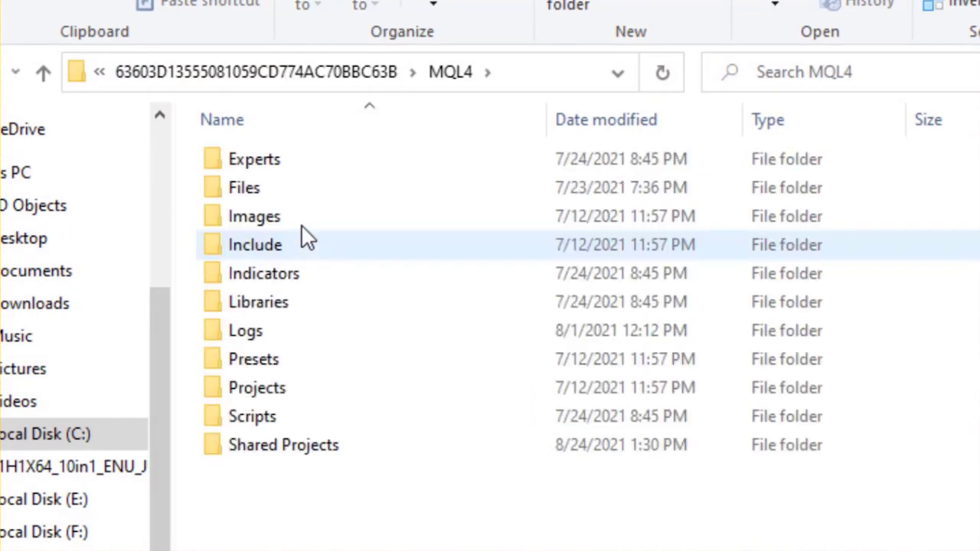
{"action": "double_click", "coordinate": [283, 164]}
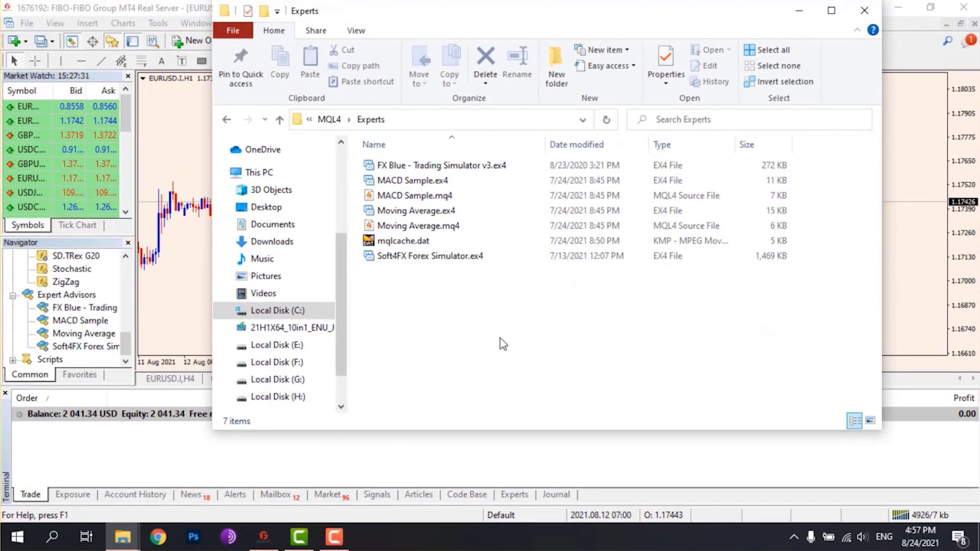
Move MetaTrader aside and drag ThirdTest.ex4 from the desktop into the Experts folder
{"action": "left_click", "coordinate": [928, 6]}
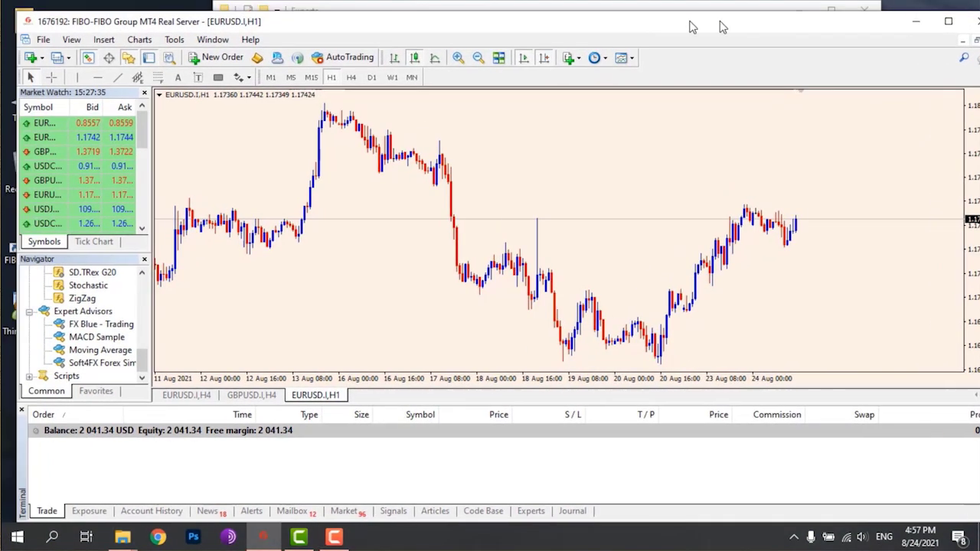
{"action": "left_click_drag", "start_coordinate": [651, 28], "coordinate": [757, 56]}
{"action": "left_click", "coordinate": [574, 17]}
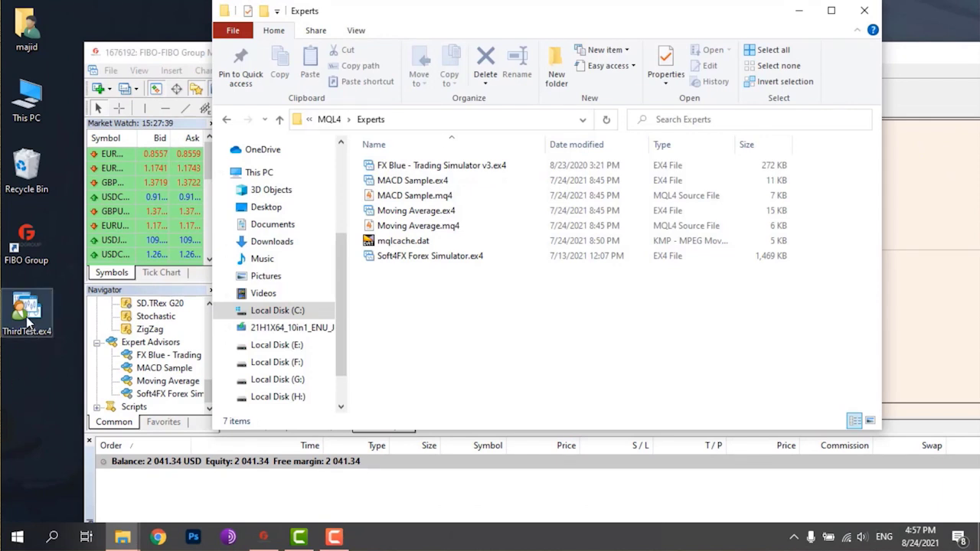
{"action": "left_click_drag", "start_coordinate": [26, 316], "coordinate": [465, 340]}
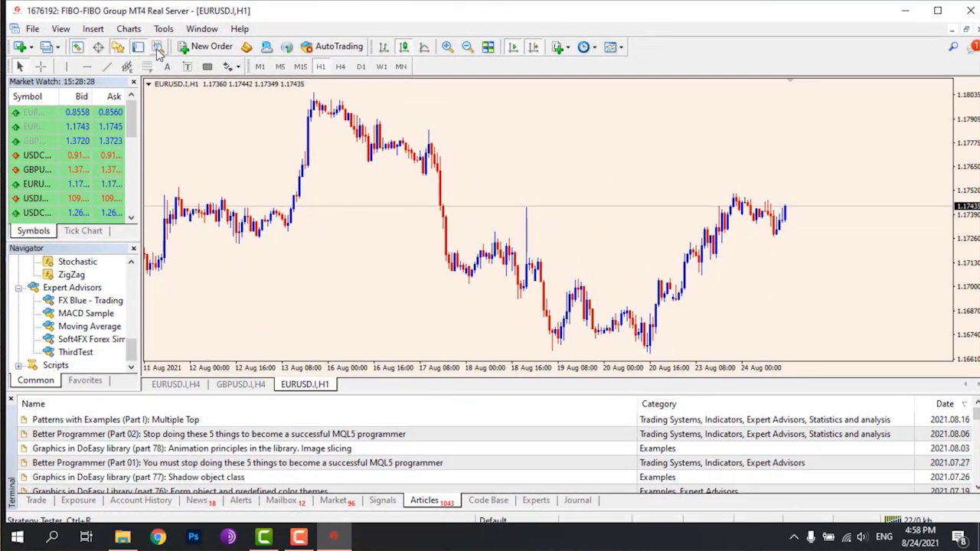
Open the Strategy Tester, close the articles list, and select ThirdTest as the expert
{"action": "left_click", "coordinate": [157, 49]}
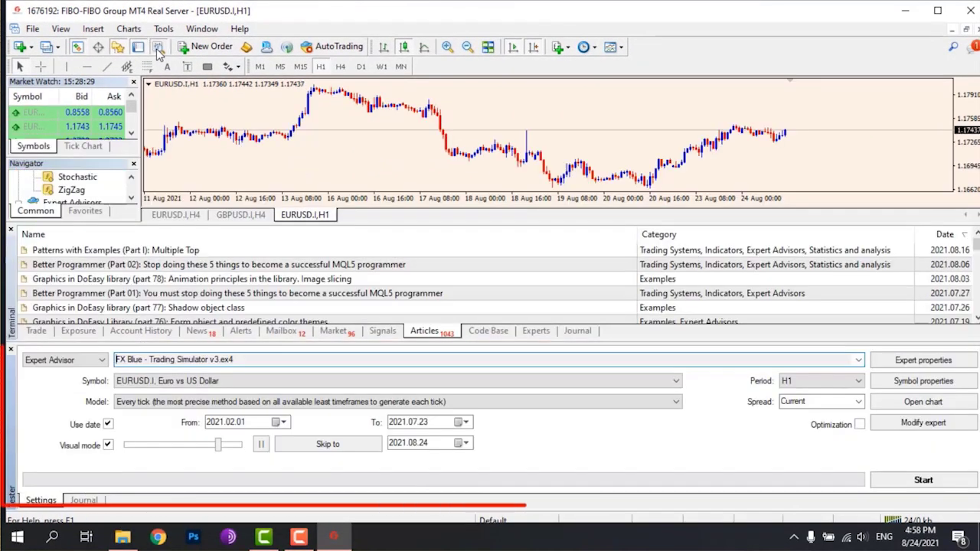
{"action": "left_click", "coordinate": [11, 229]}
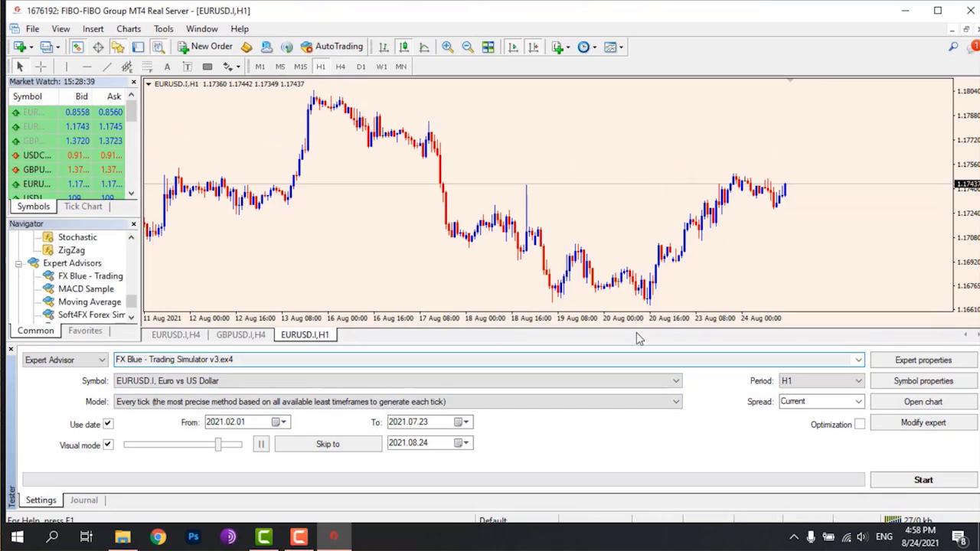
{"action": "left_click", "coordinate": [859, 360]}
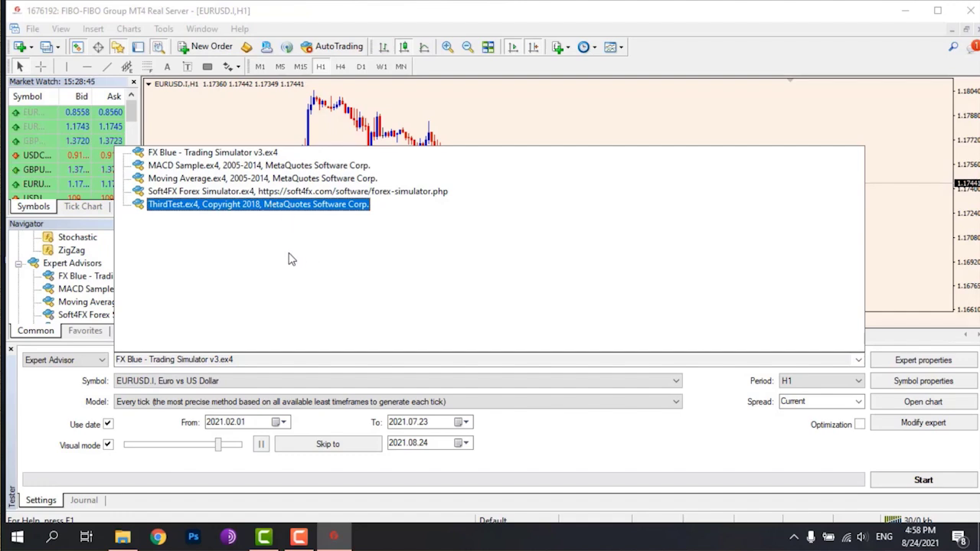
{"action": "left_click", "coordinate": [201, 205]}
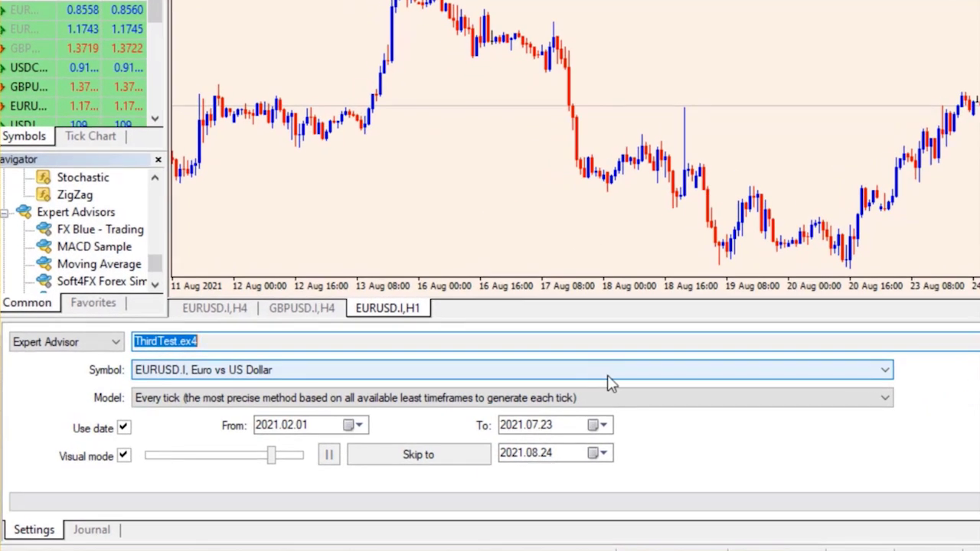
Keep EURUSD.I as the test symbol and Every tick as the modelling method
{"action": "left_click", "coordinate": [610, 371]}
{"action": "left_click", "coordinate": [612, 381]}
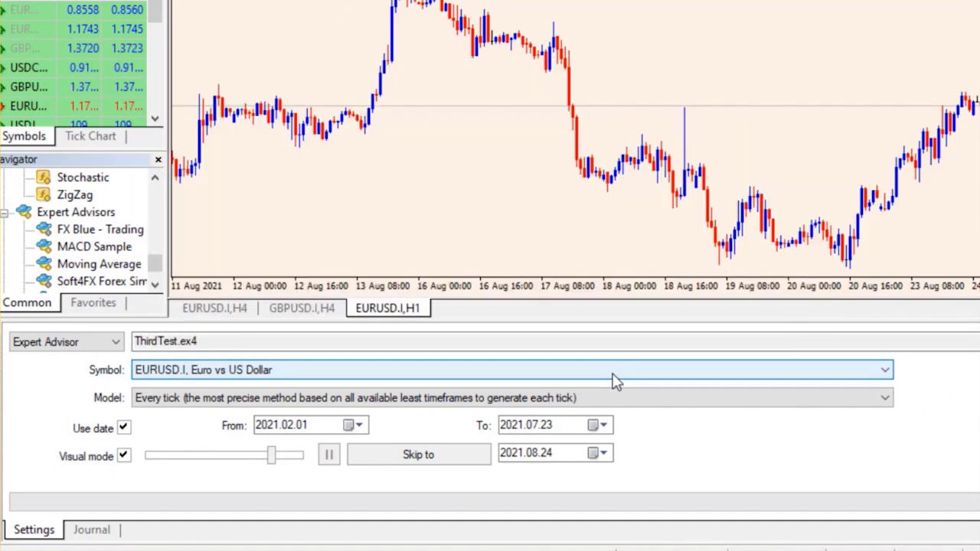
{"action": "left_click", "coordinate": [884, 400]}
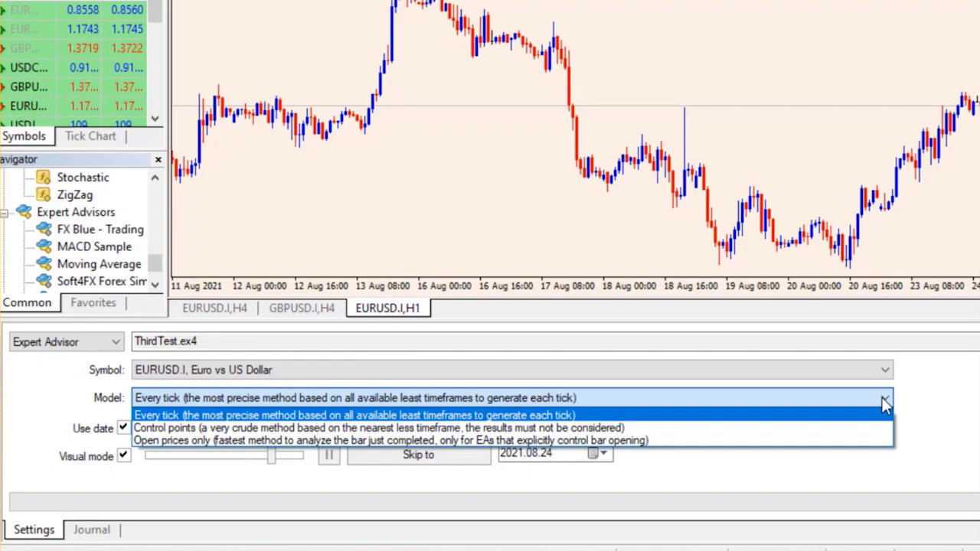
{"action": "left_click", "coordinate": [882, 397]}
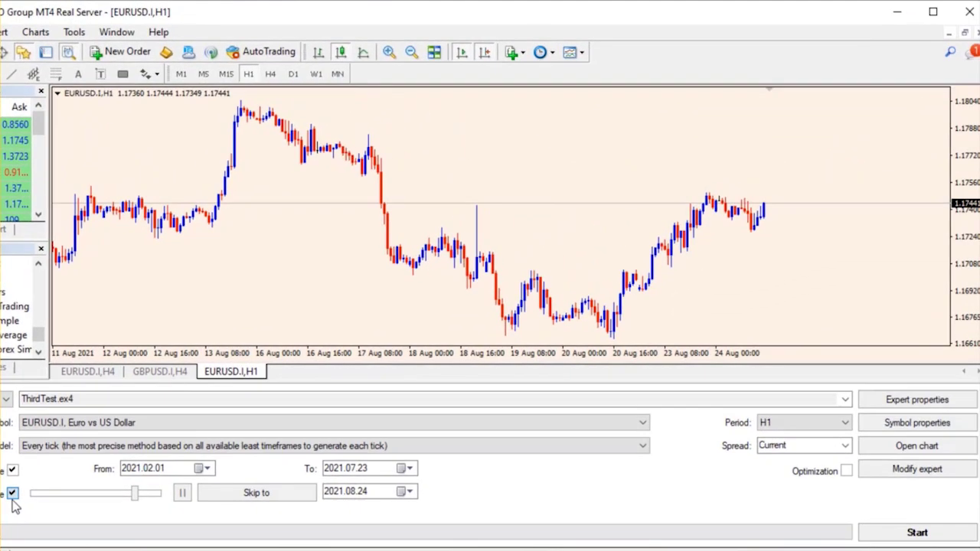
Review ThirdTest's deposit and SMA input settings, confirm them, and start the visual backtest
{"action": "left_click", "coordinate": [940, 404]}
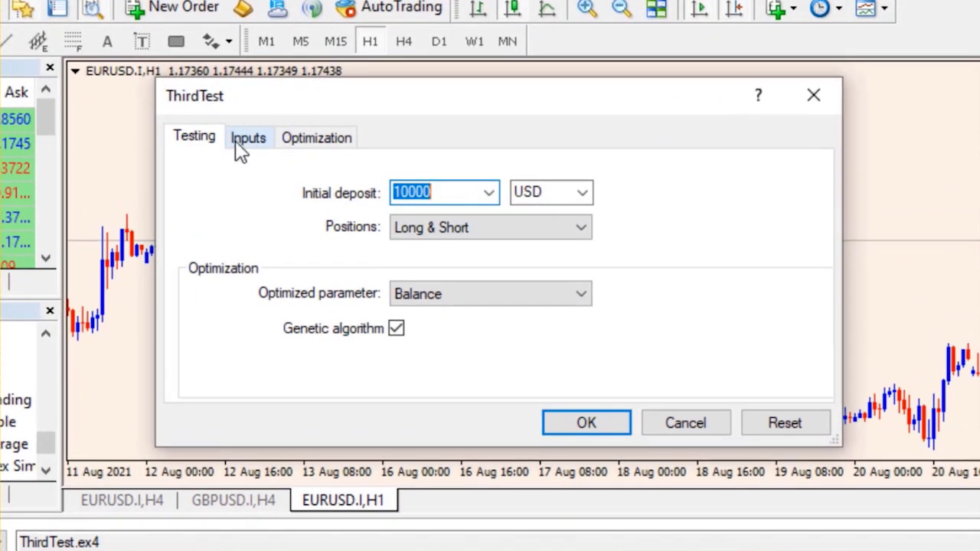
{"action": "left_click", "coordinate": [240, 146]}
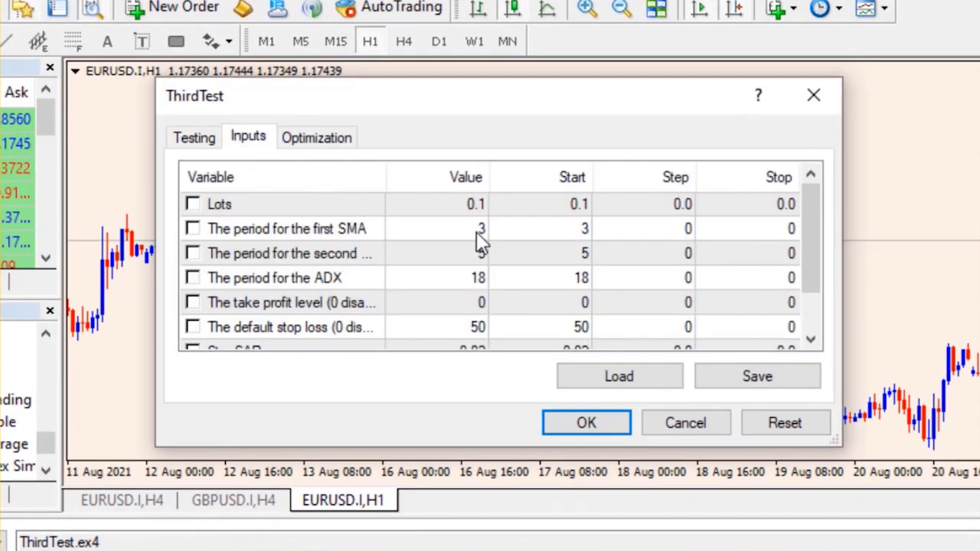
{"action": "left_click", "coordinate": [477, 232]}
{"action": "left_click", "coordinate": [200, 141]}
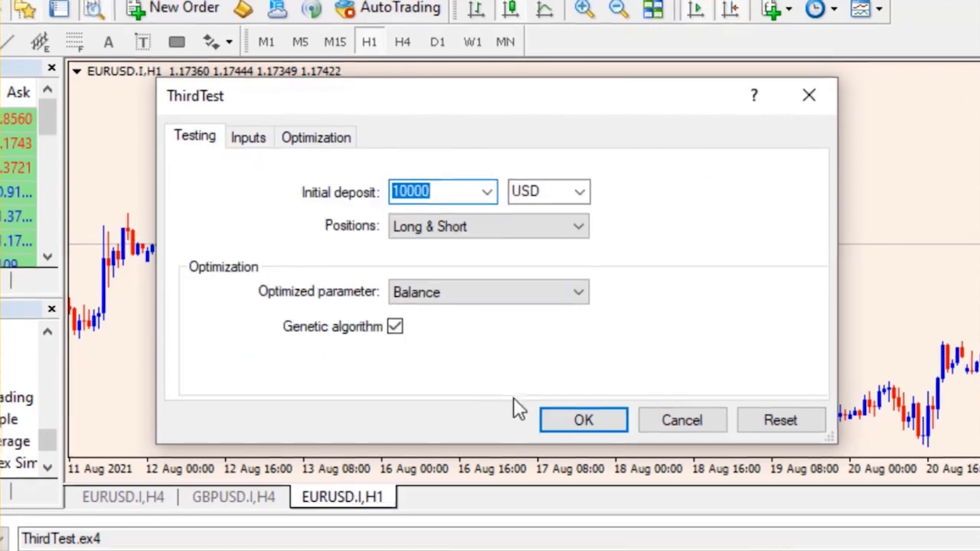
{"action": "left_click", "coordinate": [538, 417]}
{"action": "left_click", "coordinate": [924, 480]}
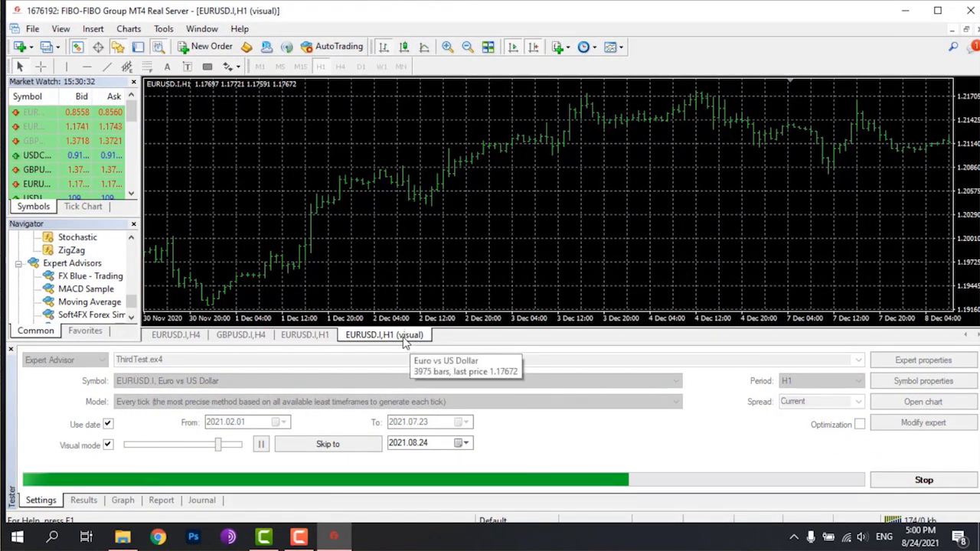
Apply chart template 1 to the visual chart and push the speed slider to maximum
{"action": "right_click", "coordinate": [373, 259]}
{"action": "mouse_move", "coordinate": [415, 306]}
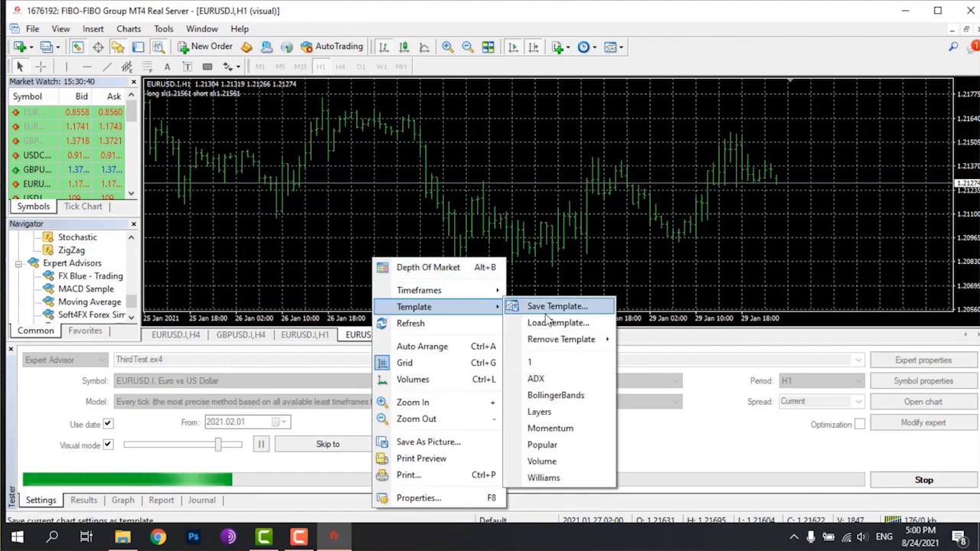
{"action": "left_click", "coordinate": [555, 361]}
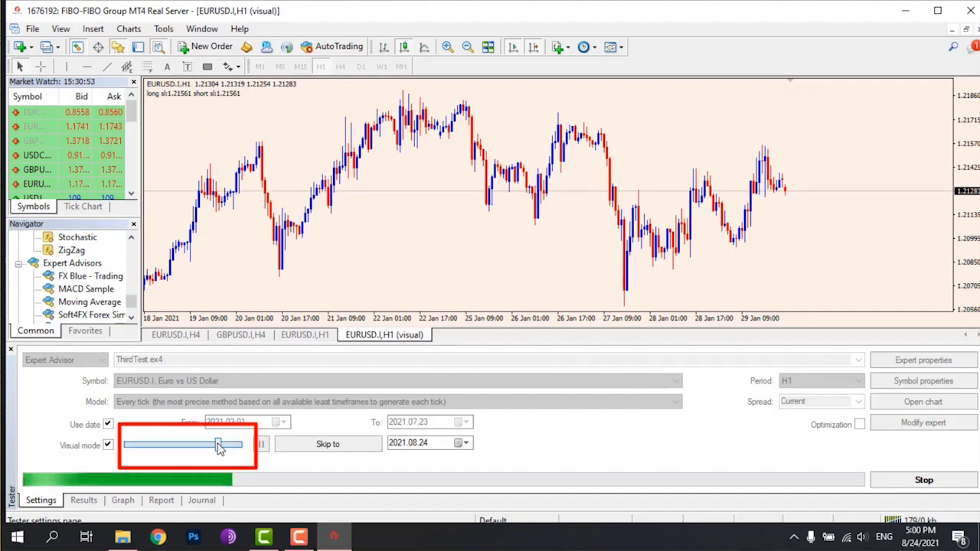
{"action": "left_click_drag", "start_coordinate": [218, 448], "coordinate": [240, 450]}
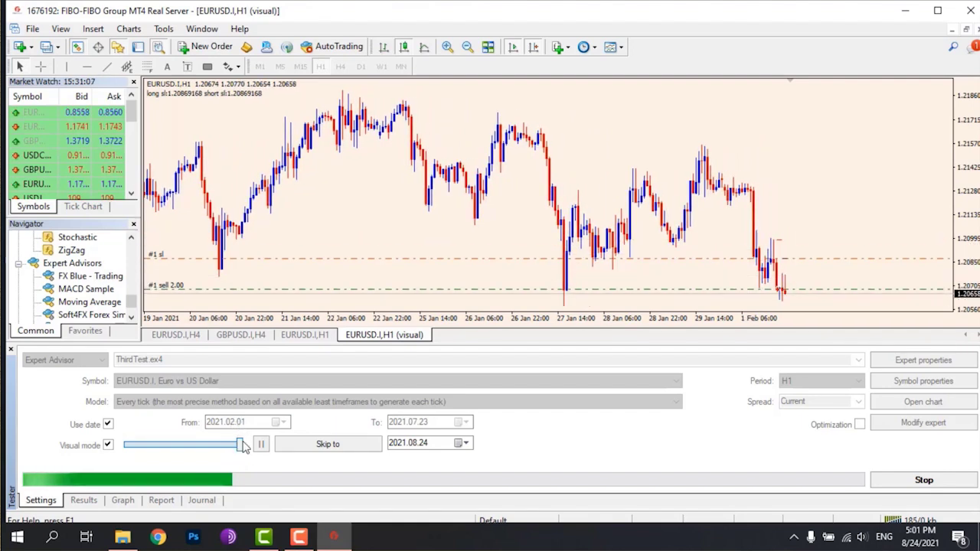
Pause and resume the test, slow it slightly, zoom in with +, and show the Results tab
{"action": "left_click", "coordinate": [260, 444]}
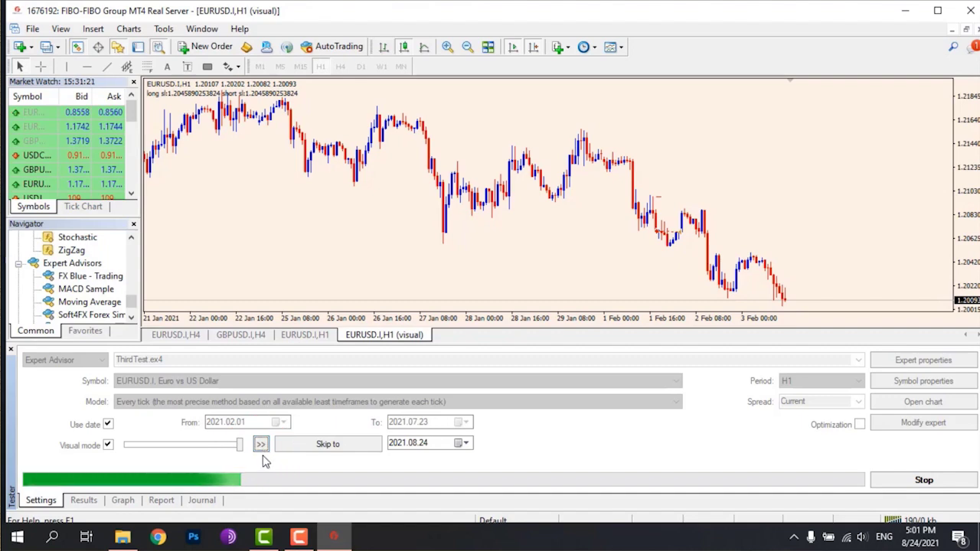
{"action": "left_click", "coordinate": [261, 446]}
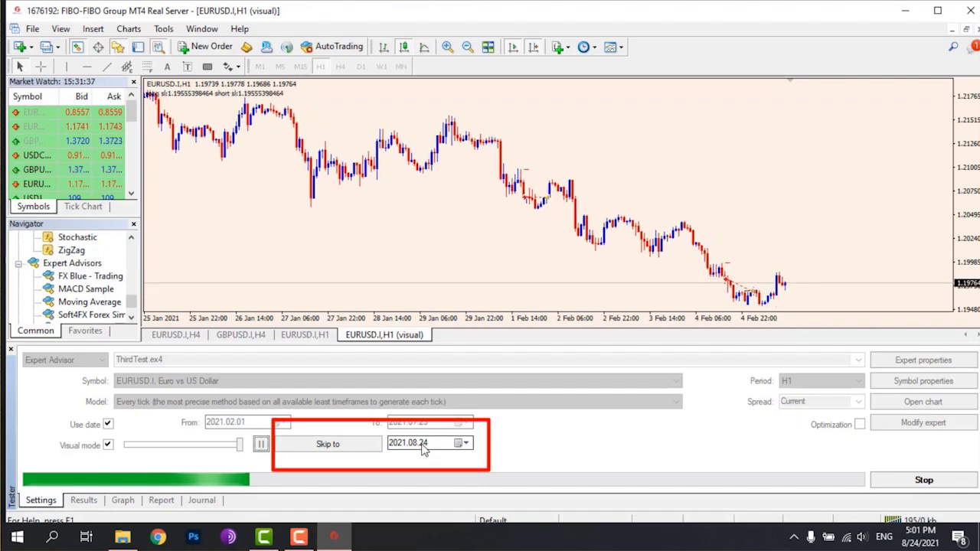
{"action": "left_click_drag", "start_coordinate": [240, 444], "coordinate": [219, 446]}
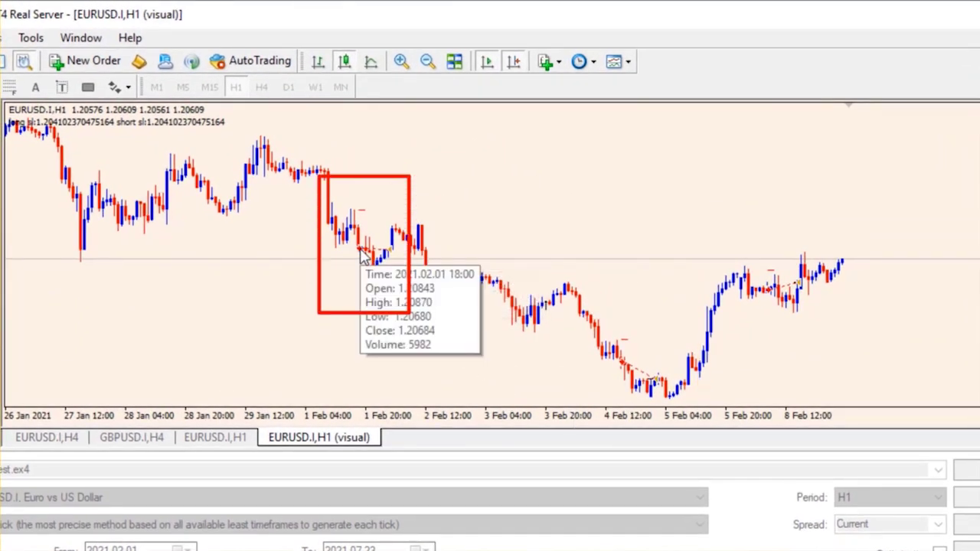
{"action": "key", "text": "plus"}
{"action": "key", "text": "plus"}
{"action": "key", "text": "plus"}
{"action": "left_click", "coordinate": [84, 499]}
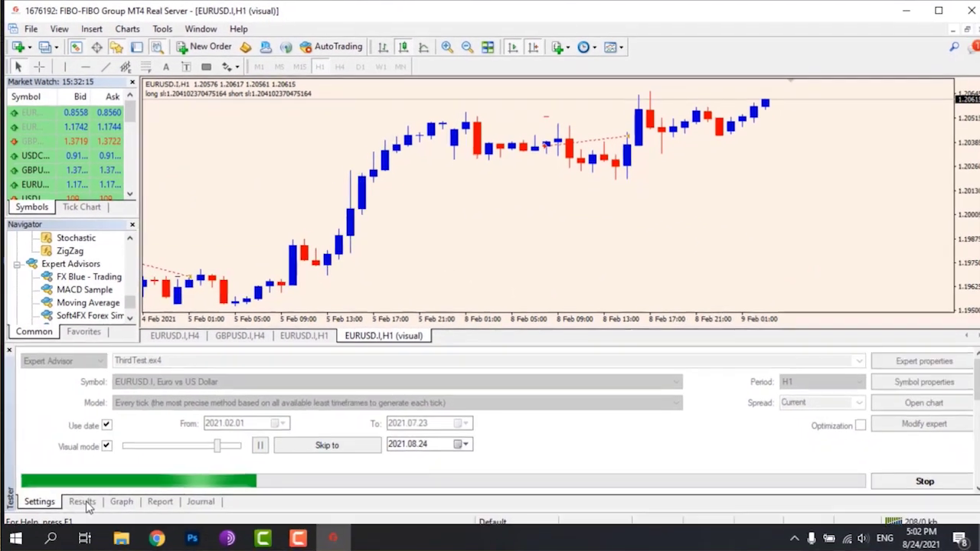
Review the ThirdTest balance graph, report and scrolled journal, then go back to report and settings
{"action": "left_click", "coordinate": [122, 500]}
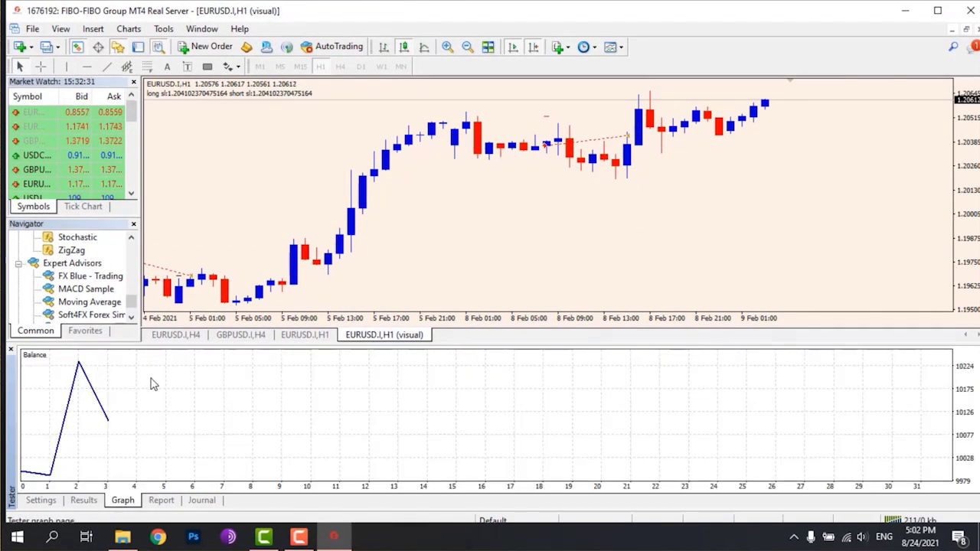
{"action": "left_click", "coordinate": [161, 500]}
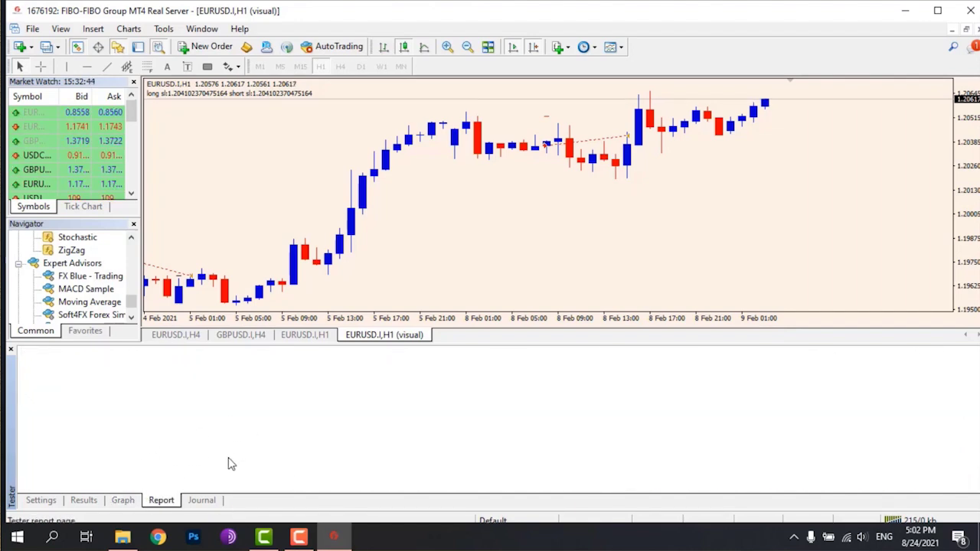
{"action": "left_click", "coordinate": [202, 499]}
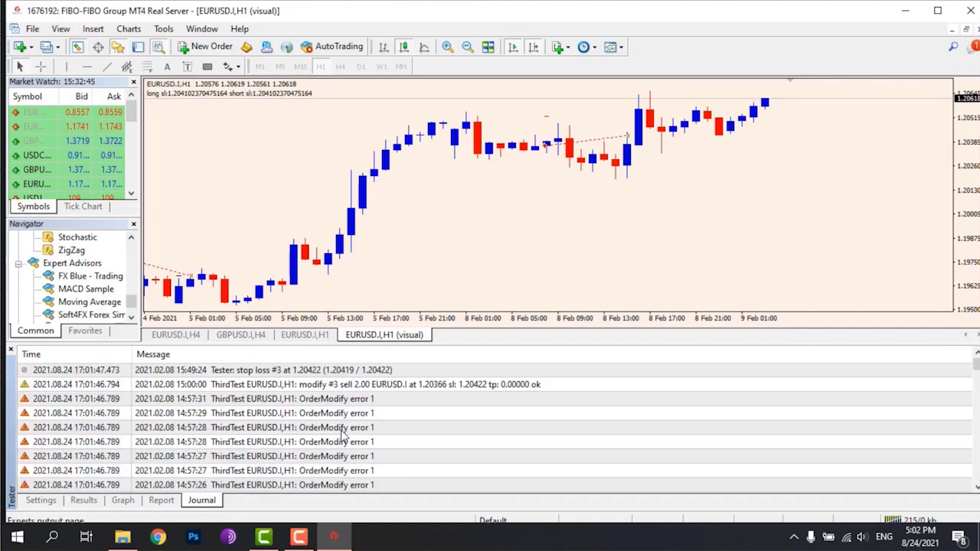
{"action": "scroll", "coordinate": [329, 399], "scroll_direction": "down", "scroll_amount": 1}
{"action": "scroll", "coordinate": [341, 409], "scroll_direction": "down", "scroll_amount": 1}
{"action": "scroll", "coordinate": [348, 421], "scroll_direction": "down", "scroll_amount": 2}
{"action": "scroll", "coordinate": [352, 427], "scroll_direction": "down", "scroll_amount": 1}
{"action": "left_click", "coordinate": [161, 500]}
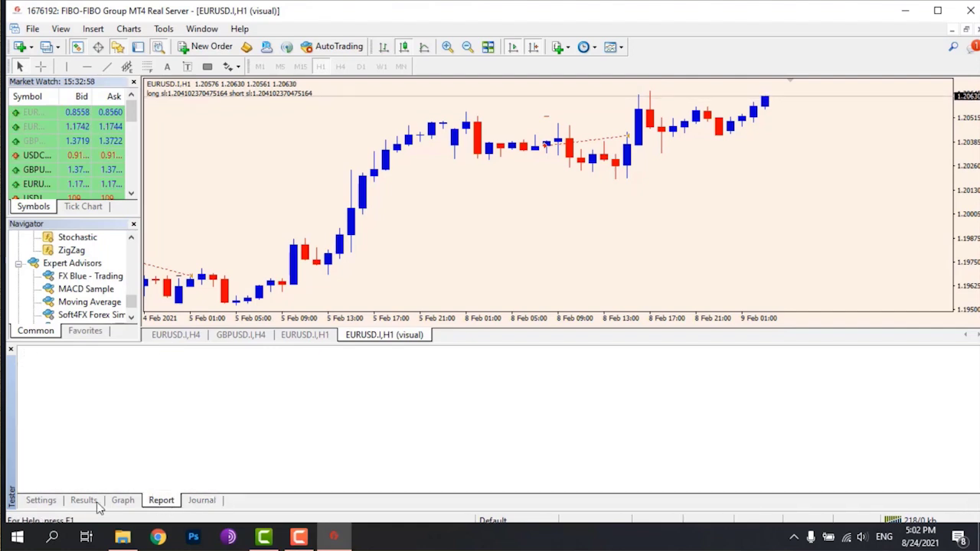
{"action": "left_click", "coordinate": [46, 502]}
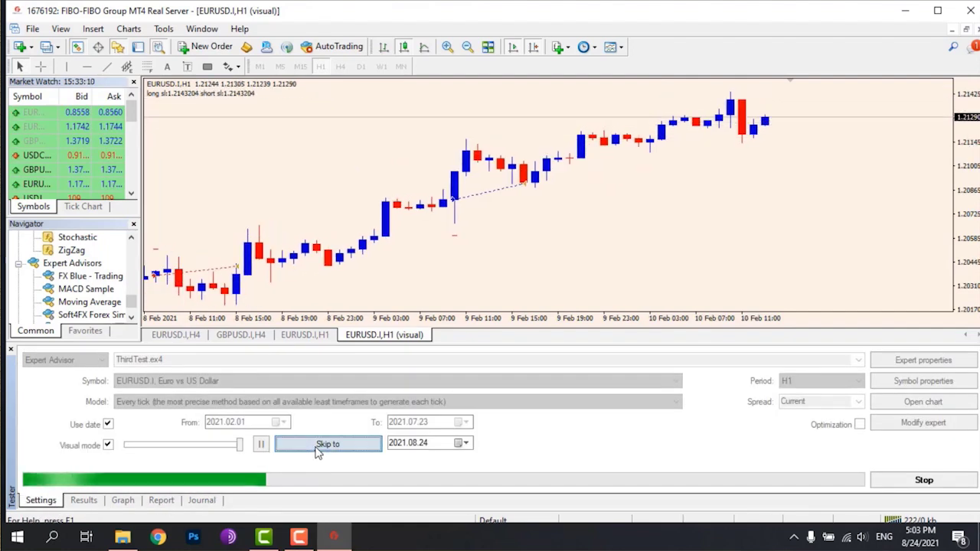
Check the trade list and balance graph, then zoom out and pan to older July bars
{"action": "left_click", "coordinate": [83, 500]}
{"action": "left_click", "coordinate": [123, 502]}
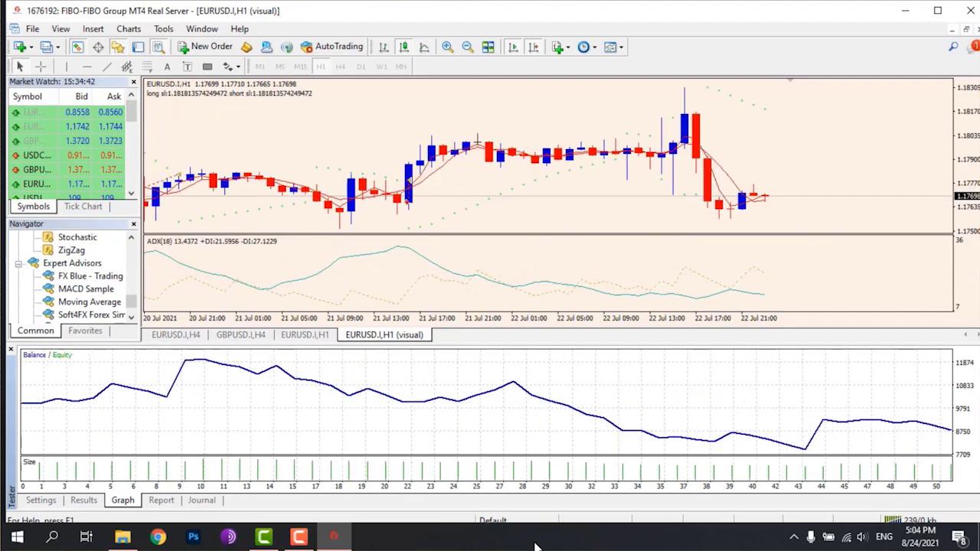
{"action": "left_click", "coordinate": [467, 47]}
{"action": "left_click_drag", "start_coordinate": [387, 181], "coordinate": [534, 194]}
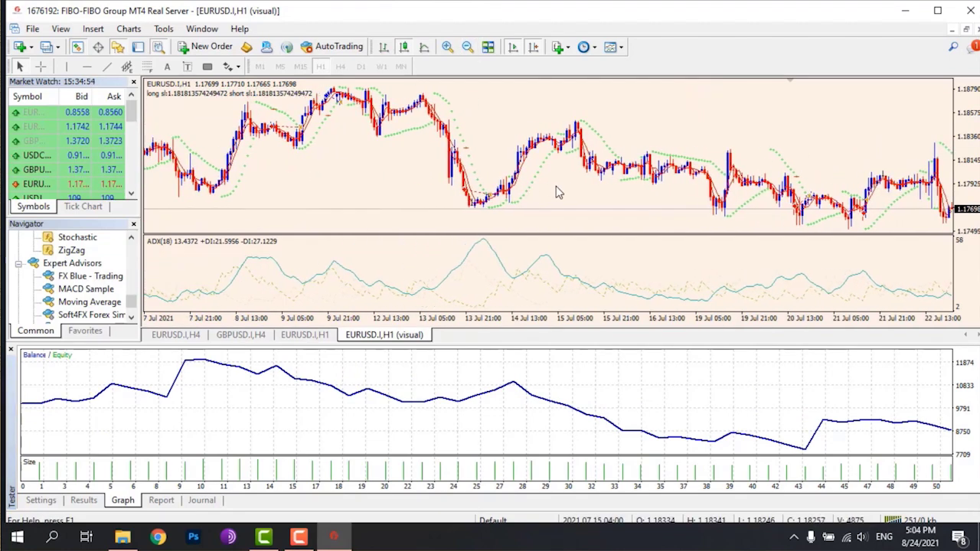
{"action": "left_click_drag", "start_coordinate": [395, 190], "coordinate": [685, 212]}
Compare the report's profit and drawdown statistics with the balance/equity graph, ending on the report
{"action": "left_click", "coordinate": [161, 500]}
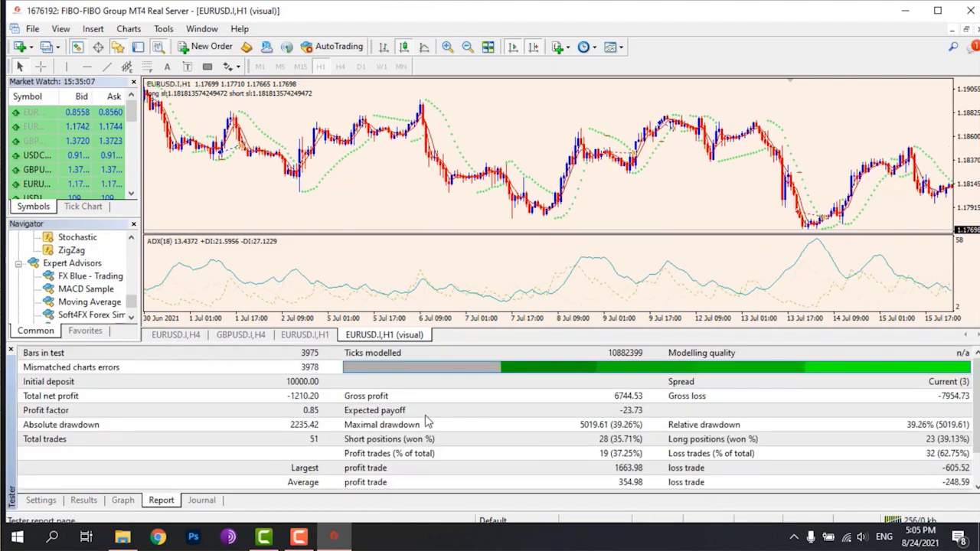
{"action": "left_click", "coordinate": [124, 502]}
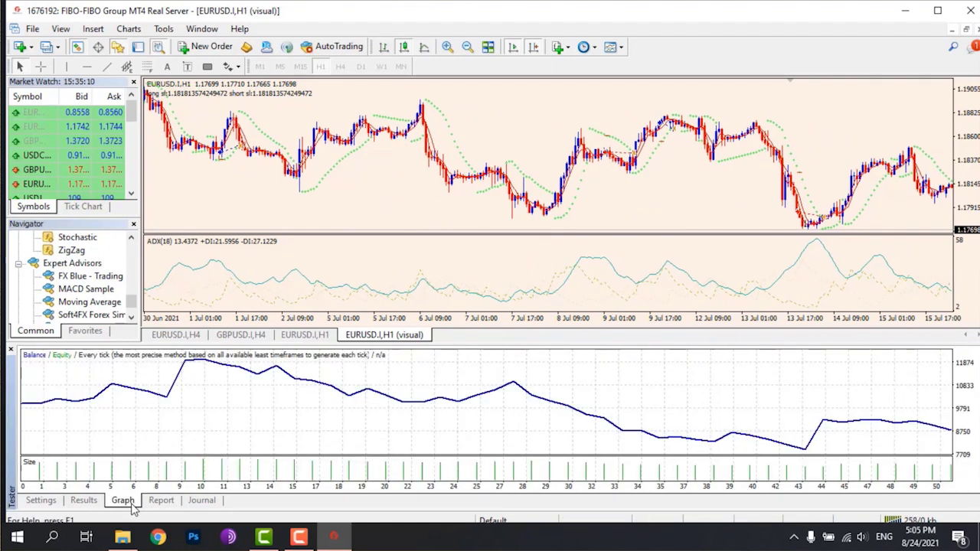
{"action": "left_click", "coordinate": [162, 501]}
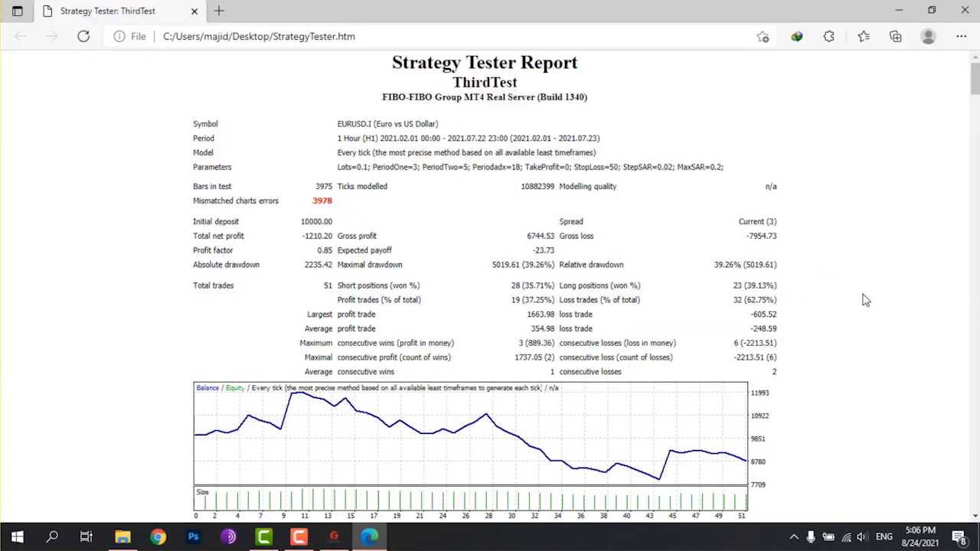
Scroll down through the StrategyTester.htm trades table and back up to the summary figures
{"action": "scroll", "coordinate": [863, 299], "scroll_direction": "down", "scroll_amount": 1}
{"action": "scroll", "coordinate": [862, 298], "scroll_direction": "down", "scroll_amount": 1}
{"action": "scroll", "coordinate": [862, 299], "scroll_direction": "down", "scroll_amount": 3}
{"action": "scroll", "coordinate": [863, 298], "scroll_direction": "down", "scroll_amount": 1}
{"action": "scroll", "coordinate": [862, 298], "scroll_direction": "down", "scroll_amount": 5}
{"action": "scroll", "coordinate": [862, 298], "scroll_direction": "down", "scroll_amount": 1}
{"action": "scroll", "coordinate": [862, 298], "scroll_direction": "down", "scroll_amount": 3}
{"action": "scroll", "coordinate": [862, 299], "scroll_direction": "down", "scroll_amount": 3}
{"action": "scroll", "coordinate": [863, 299], "scroll_direction": "down", "scroll_amount": 2}
{"action": "scroll", "coordinate": [863, 298], "scroll_direction": "down", "scroll_amount": 6}
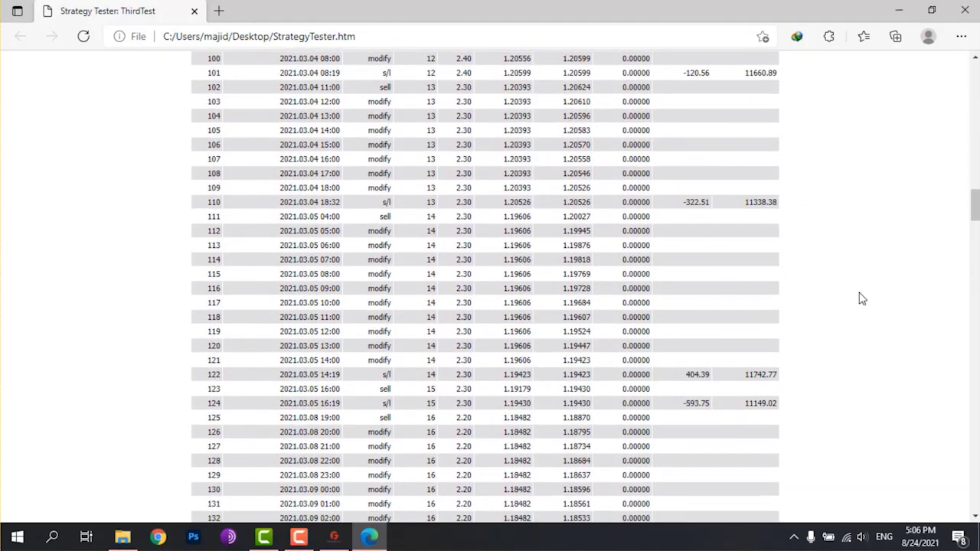
{"action": "scroll", "coordinate": [881, 296], "scroll_direction": "up", "scroll_amount": 5}
{"action": "scroll", "coordinate": [880, 295], "scroll_direction": "up", "scroll_amount": 7}
{"action": "scroll", "coordinate": [881, 295], "scroll_direction": "up", "scroll_amount": 3}
{"action": "scroll", "coordinate": [880, 295], "scroll_direction": "up", "scroll_amount": 5}
{"action": "scroll", "coordinate": [881, 295], "scroll_direction": "up", "scroll_amount": 4}
{"action": "scroll", "coordinate": [881, 296], "scroll_direction": "up", "scroll_amount": 3}
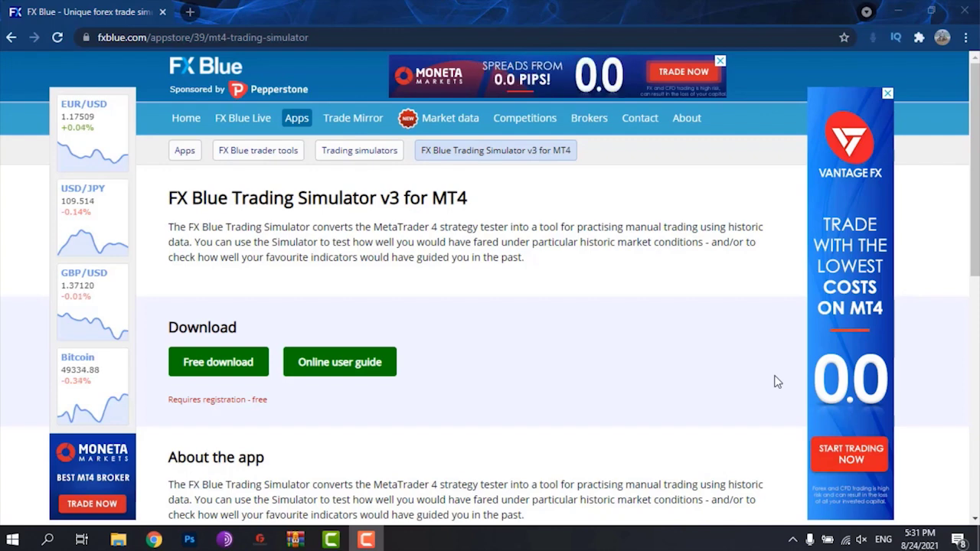
Restore the WinRAR archive and select FX Blue Trading Simulator v3 for MT4 Setup.exe
{"action": "left_click", "coordinate": [295, 540]}
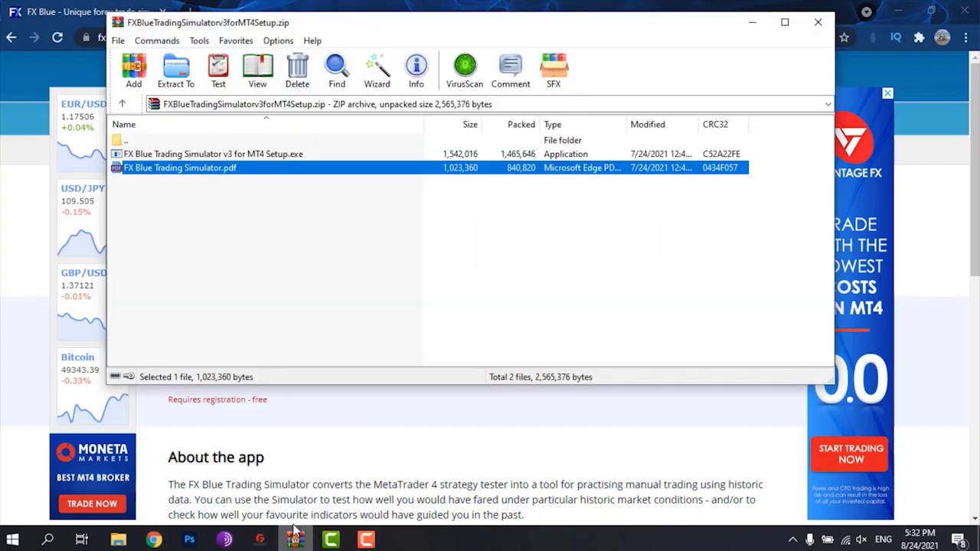
{"action": "left_click", "coordinate": [281, 155]}
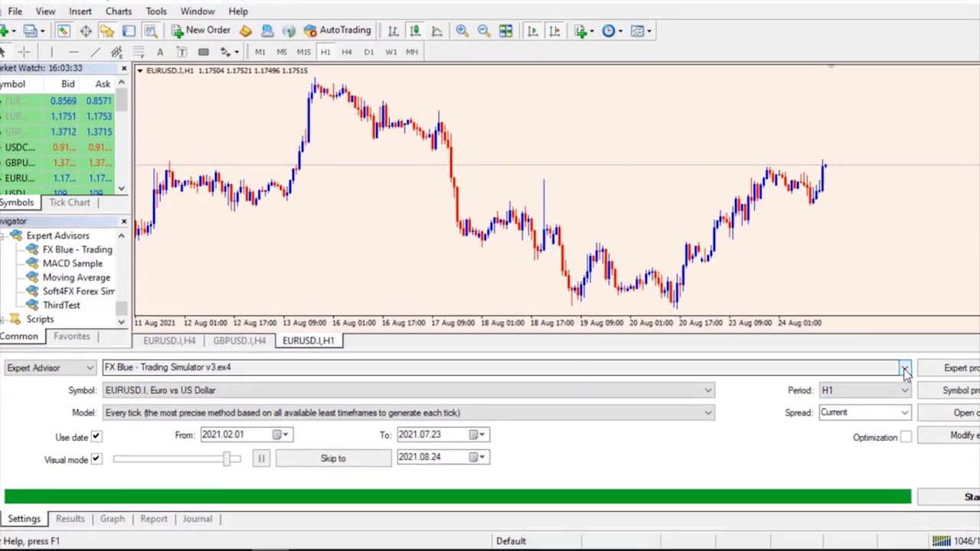
Select the FX Blue - Trading Simulator expert advisor in the Strategy Tester
{"action": "left_click", "coordinate": [905, 369]}
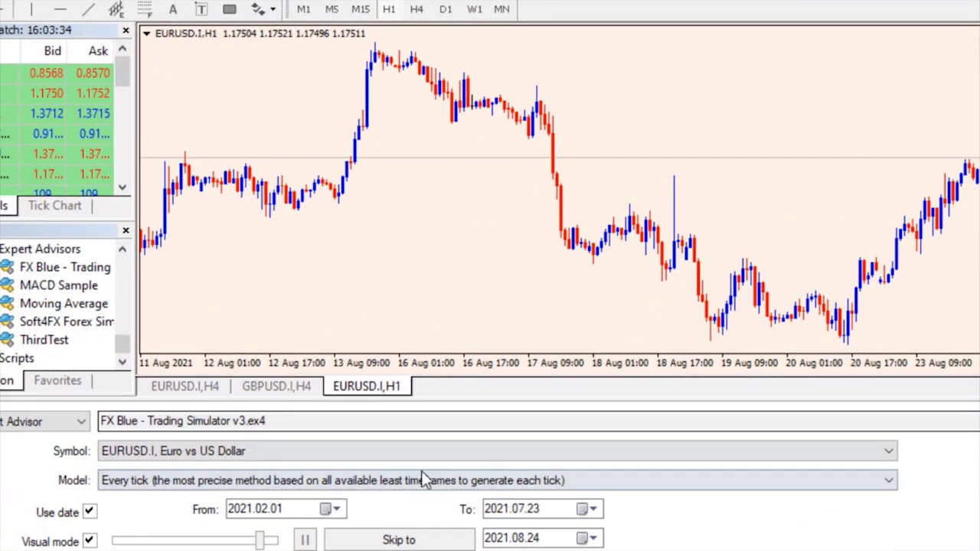
{"action": "left_click", "coordinate": [457, 388]}
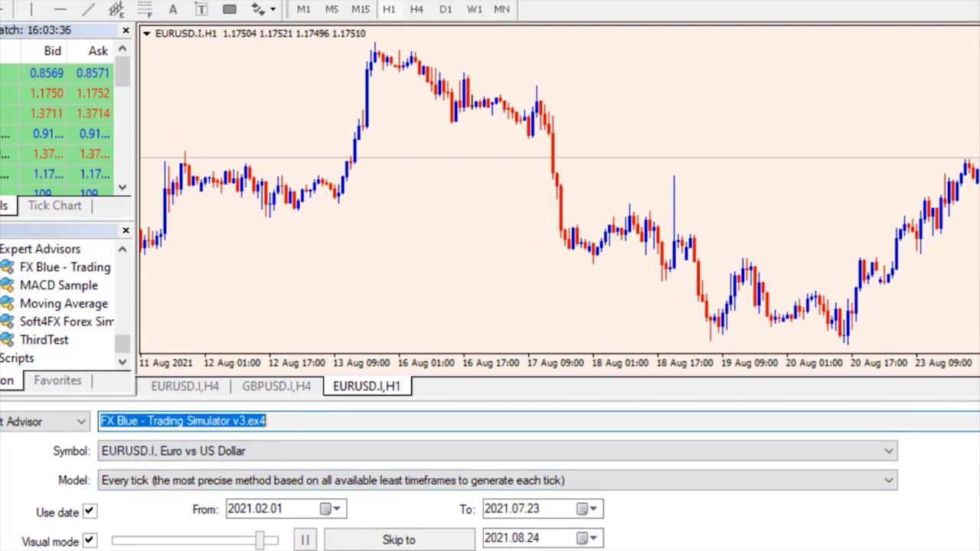
{"action": "left_click", "coordinate": [559, 422]}
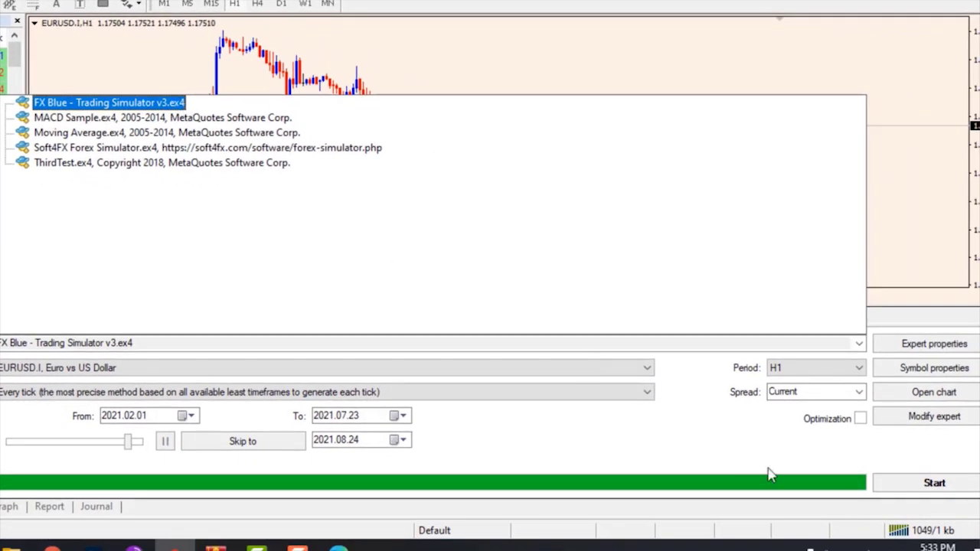
{"action": "left_click", "coordinate": [770, 475]}
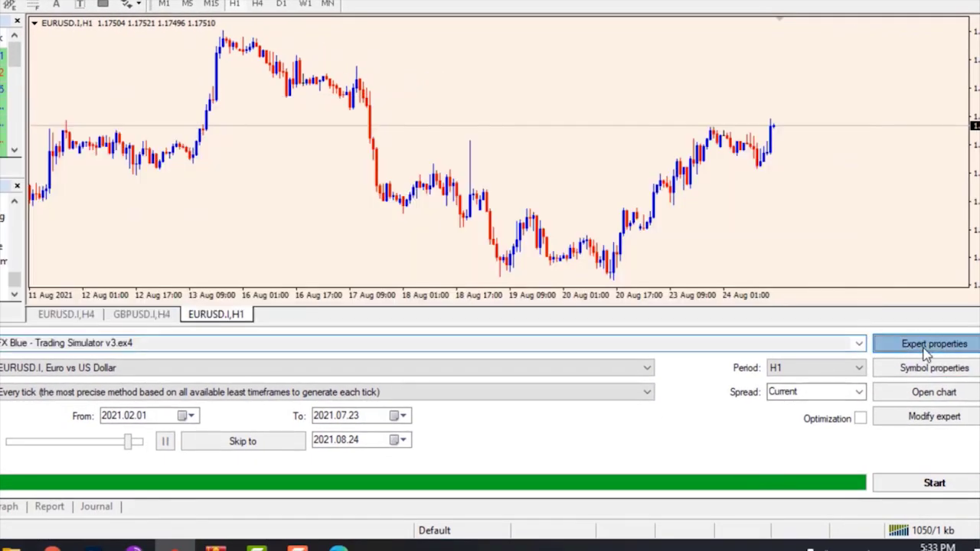
Set the simulator's offline_M30 input to true in Expert properties and confirm
{"action": "left_click", "coordinate": [869, 345]}
{"action": "scroll", "coordinate": [360, 164], "scroll_direction": "down", "scroll_amount": 2}
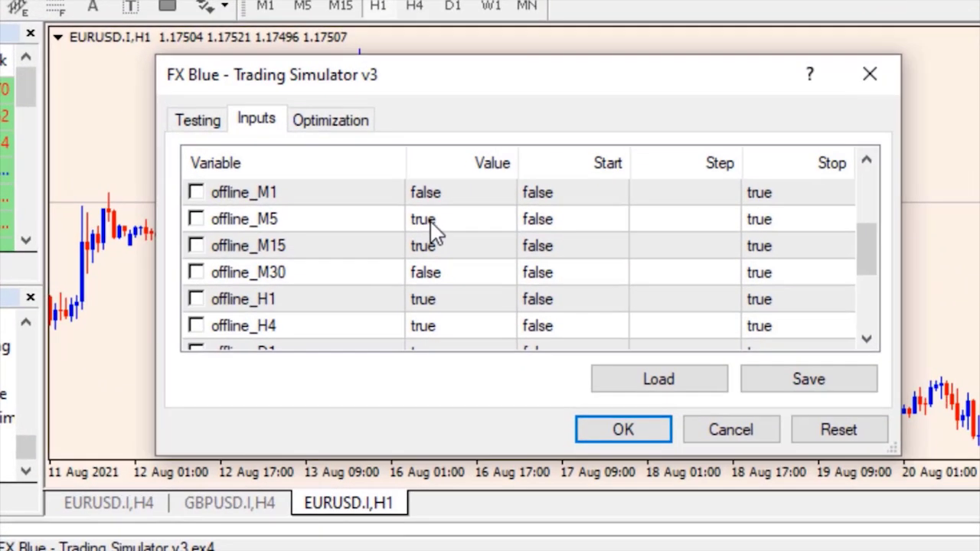
{"action": "scroll", "coordinate": [298, 138], "scroll_direction": "down", "scroll_amount": 1}
{"action": "left_click", "coordinate": [305, 121]}
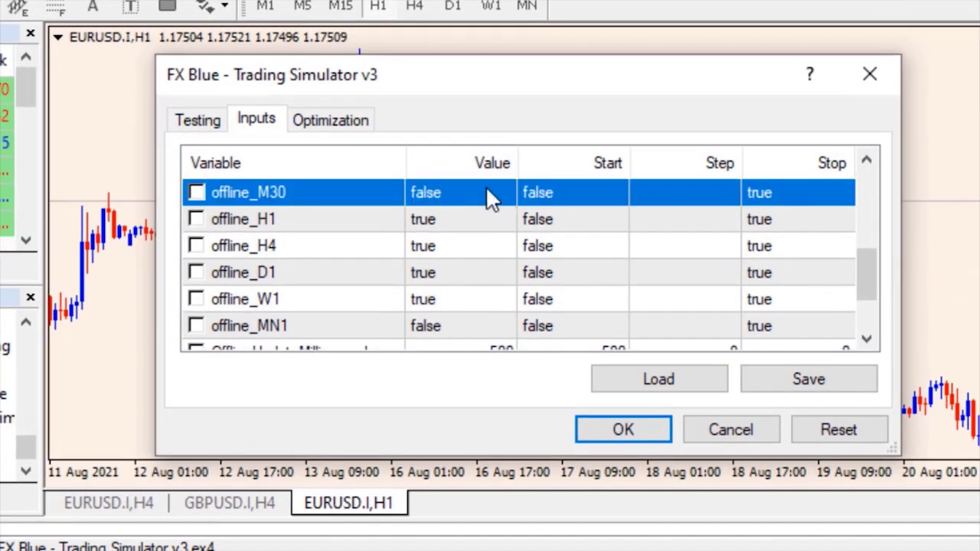
{"action": "left_click", "coordinate": [490, 198]}
{"action": "left_click", "coordinate": [470, 234]}
{"action": "left_click", "coordinate": [650, 429]}
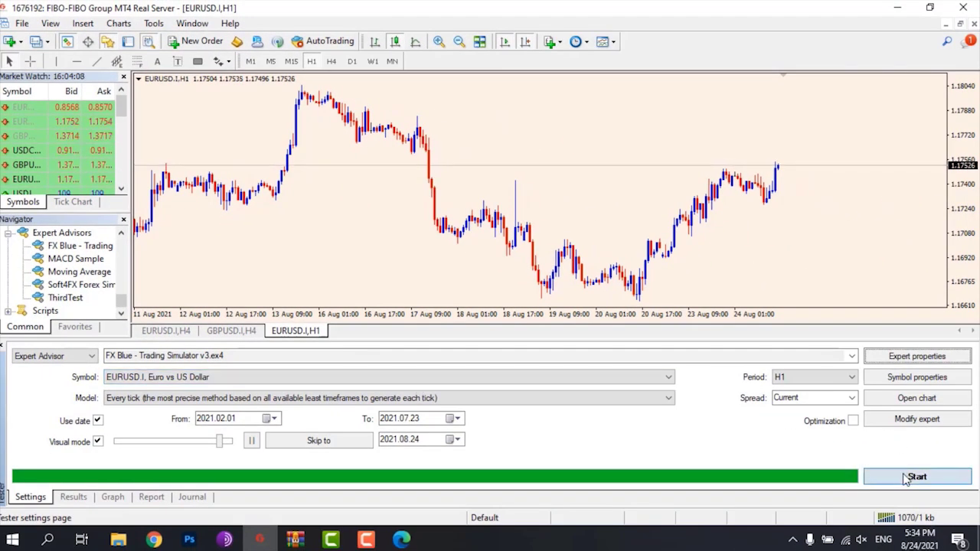
Start the visual test and apply the peach red/blue candle template to its chart
{"action": "left_click", "coordinate": [882, 477]}
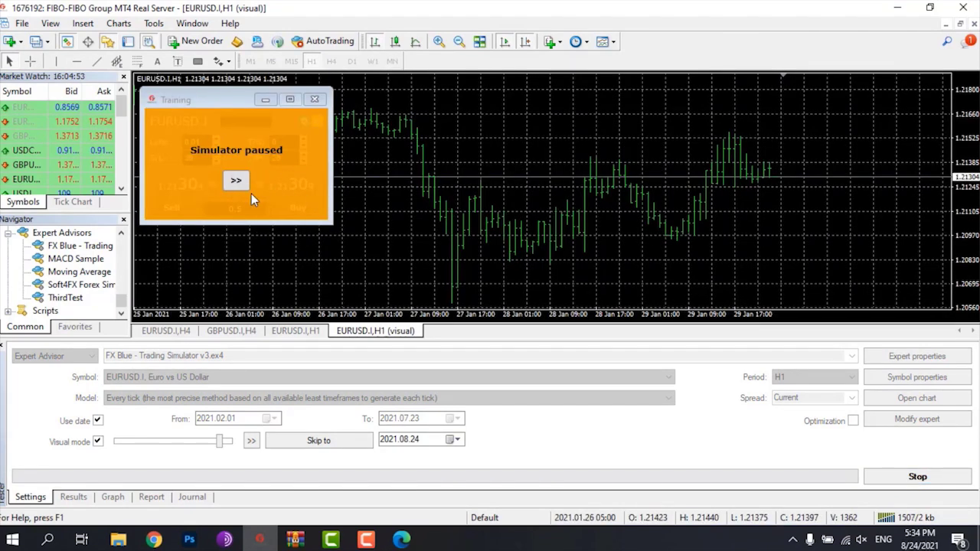
{"action": "right_click", "coordinate": [519, 157]}
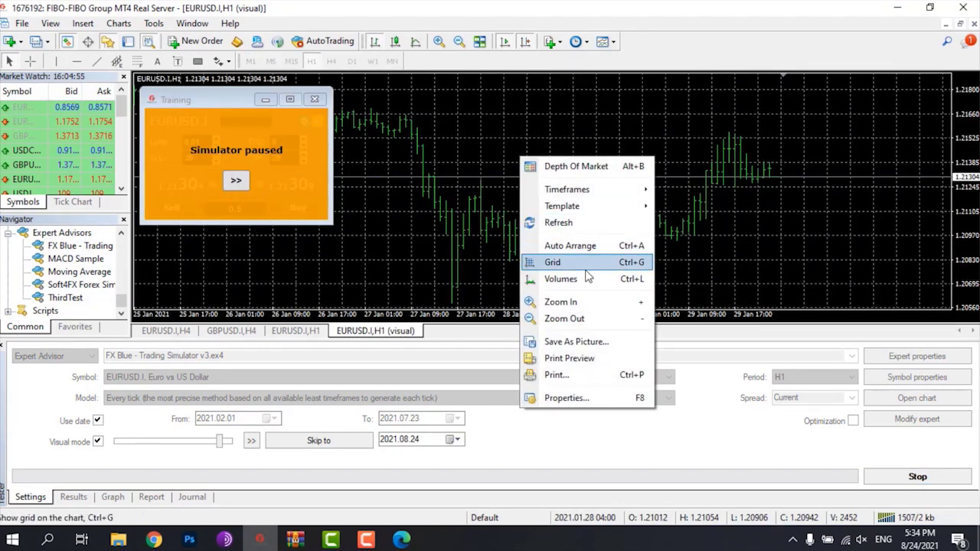
{"action": "left_click", "coordinate": [670, 263]}
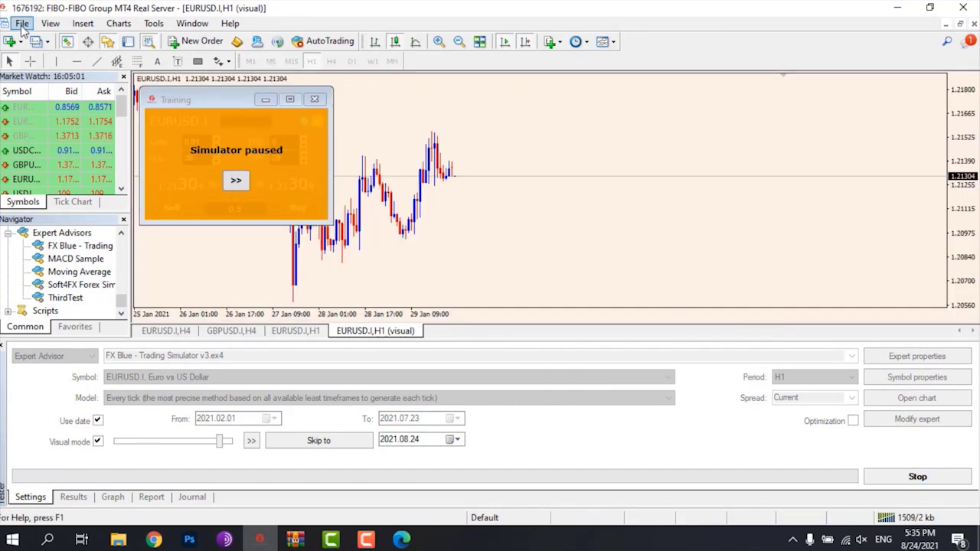
Open the !SIM,H4 offline chart and apply a template to it
{"action": "left_click", "coordinate": [22, 23]}
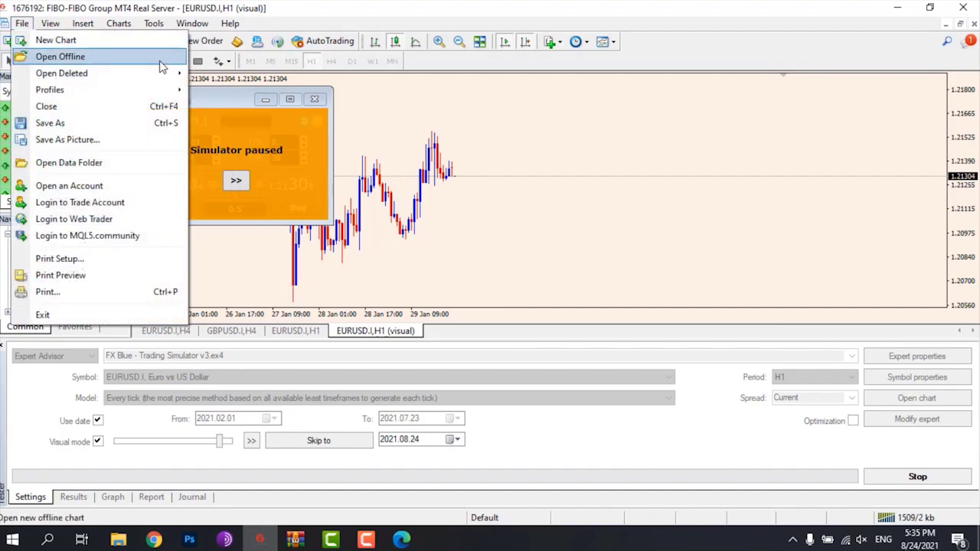
{"action": "left_click", "coordinate": [61, 56]}
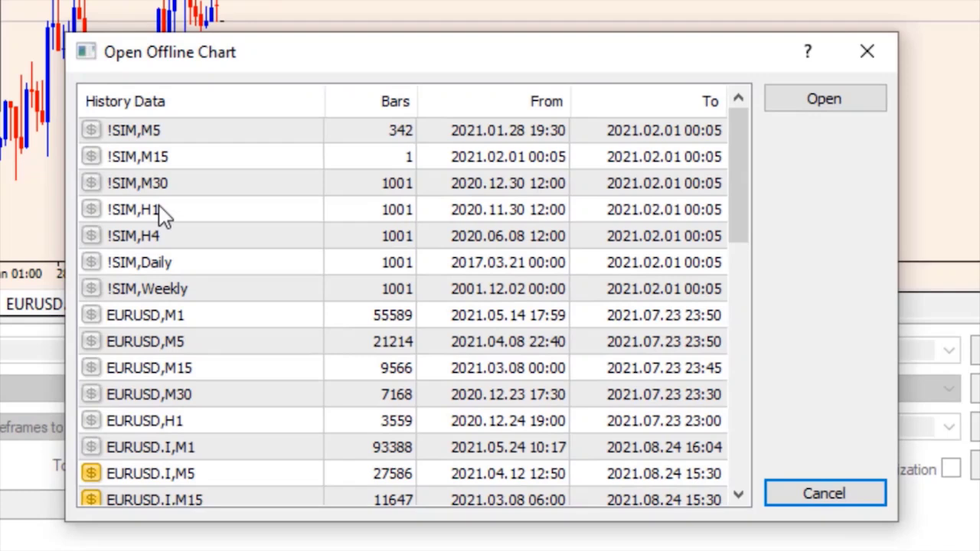
{"action": "left_click", "coordinate": [160, 210]}
{"action": "left_click", "coordinate": [151, 182]}
{"action": "left_click", "coordinate": [151, 236]}
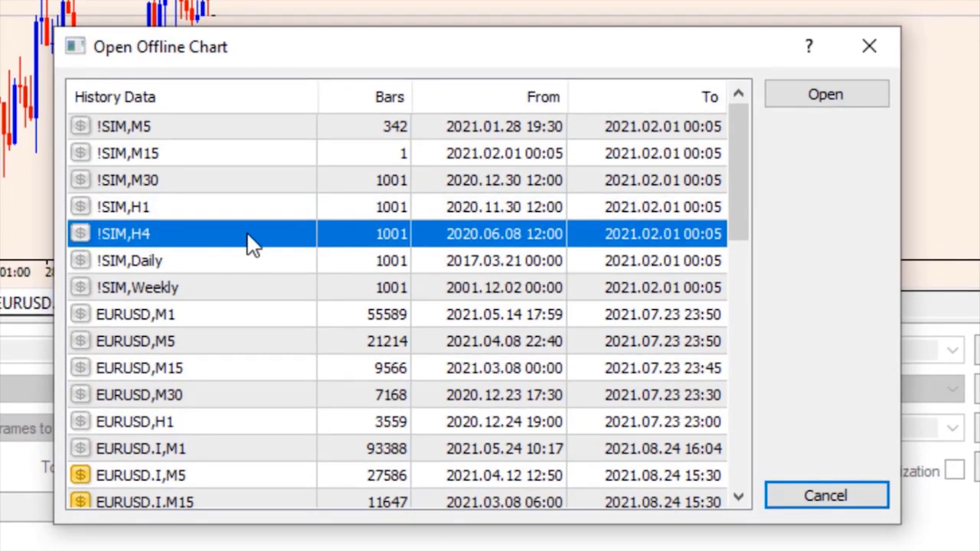
{"action": "left_click", "coordinate": [820, 104]}
{"action": "right_click", "coordinate": [705, 242]}
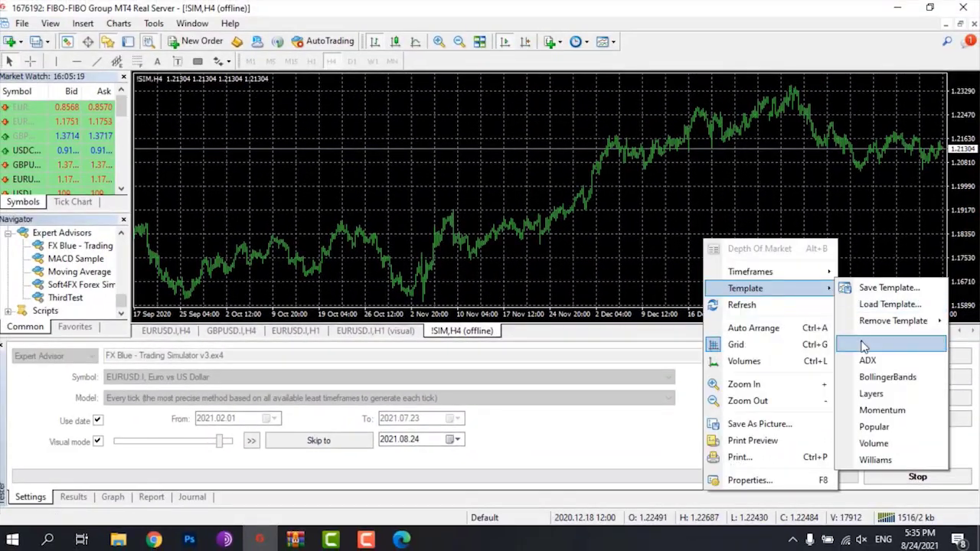
{"action": "left_click", "coordinate": [864, 346]}
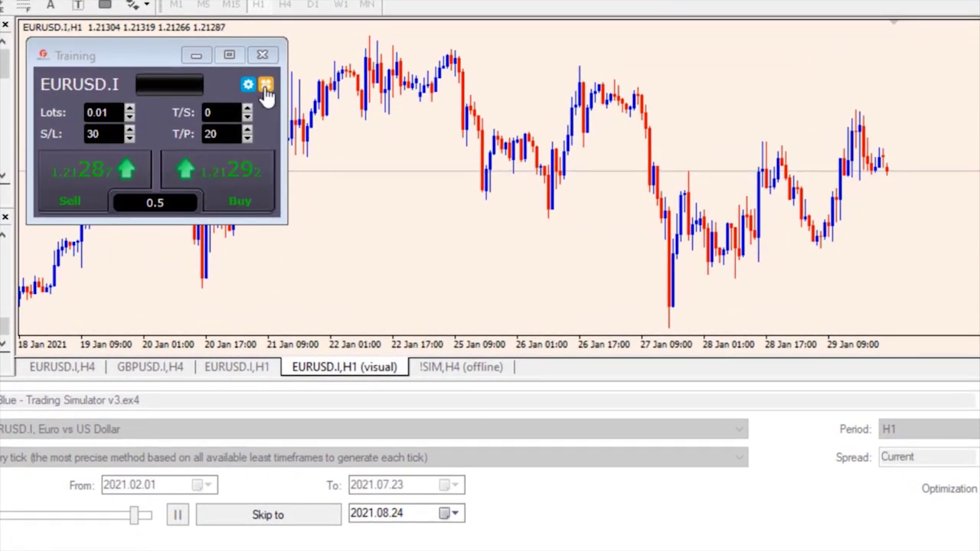
Place a fixed-size 0.01-lot buy order with S/L 30 and T/P 20 pips
{"action": "left_click", "coordinate": [265, 86]}
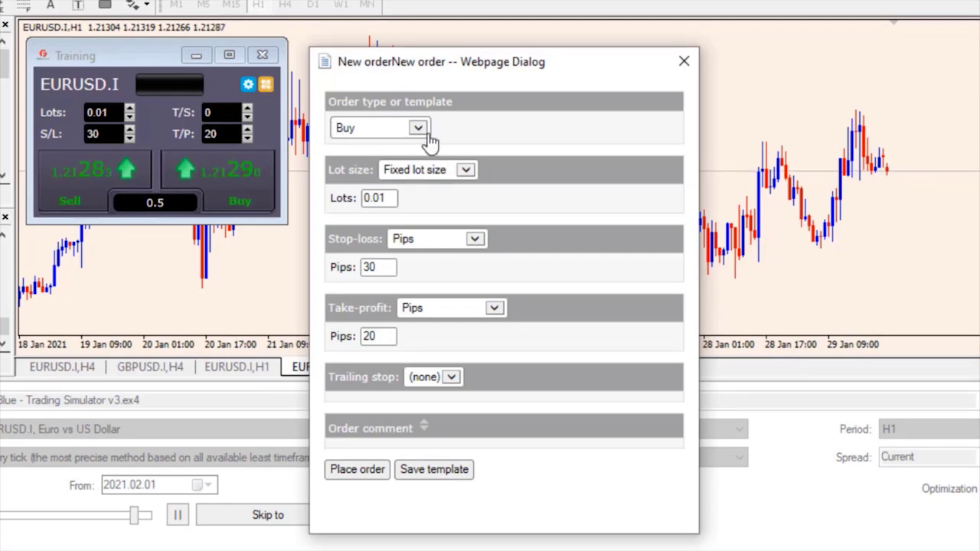
{"action": "left_click", "coordinate": [465, 170]}
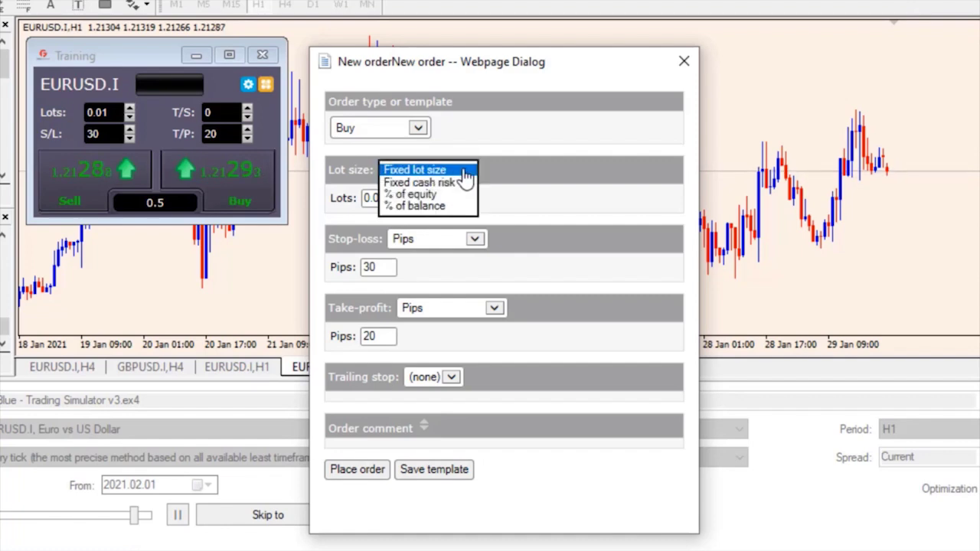
{"action": "left_click", "coordinate": [540, 201]}
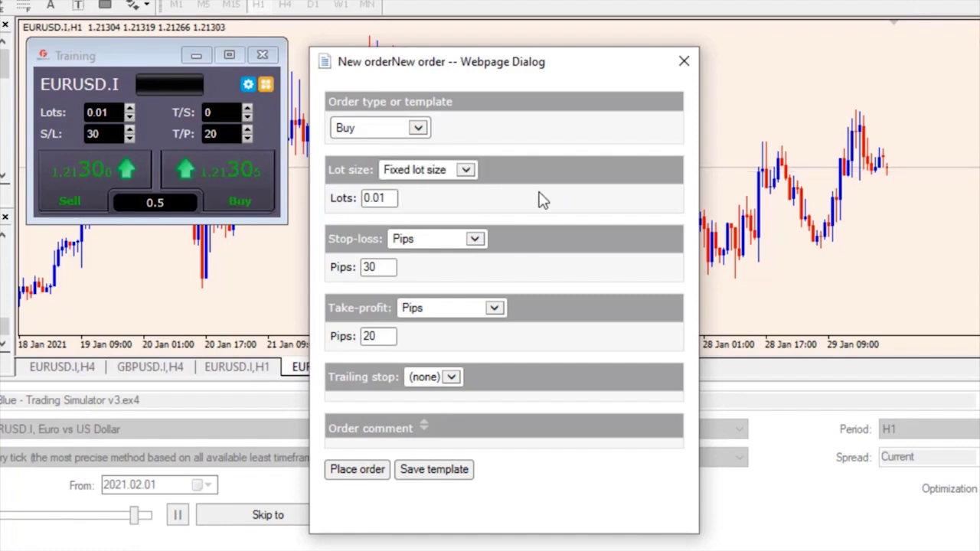
{"action": "left_click", "coordinate": [365, 473]}
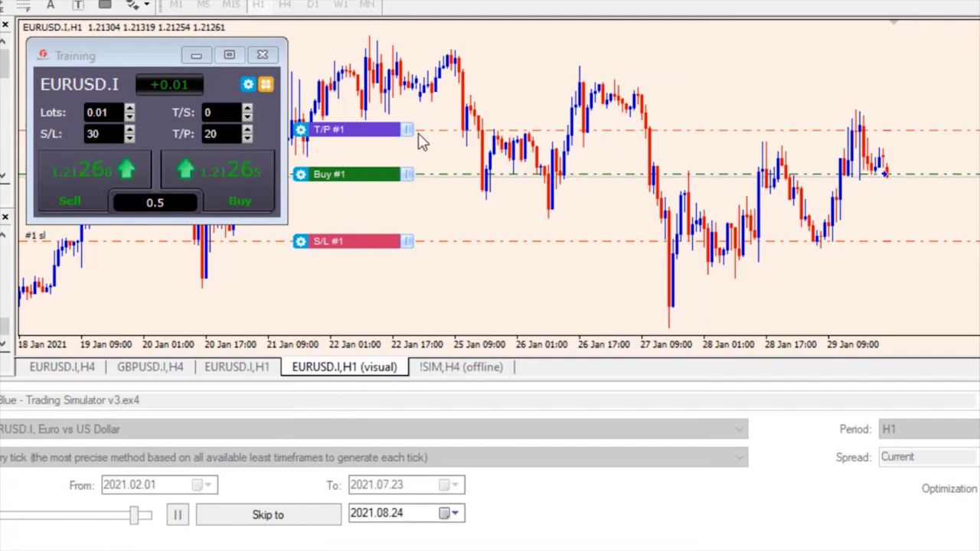
Drag T/P #1 higher, move the visual speed slider faster, and open a market sell and buy
{"action": "left_click_drag", "start_coordinate": [411, 132], "coordinate": [410, 104]}
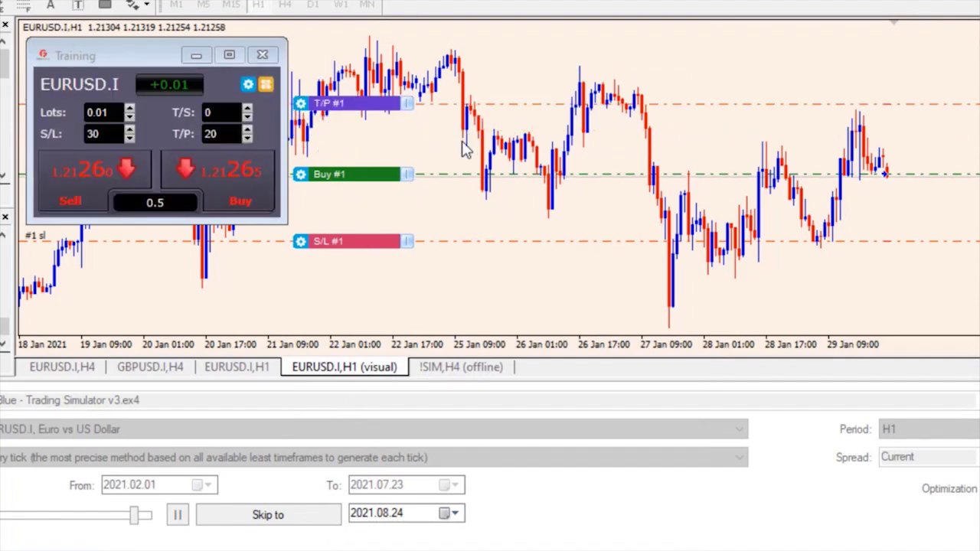
{"action": "left_click_drag", "start_coordinate": [135, 515], "coordinate": [150, 518]}
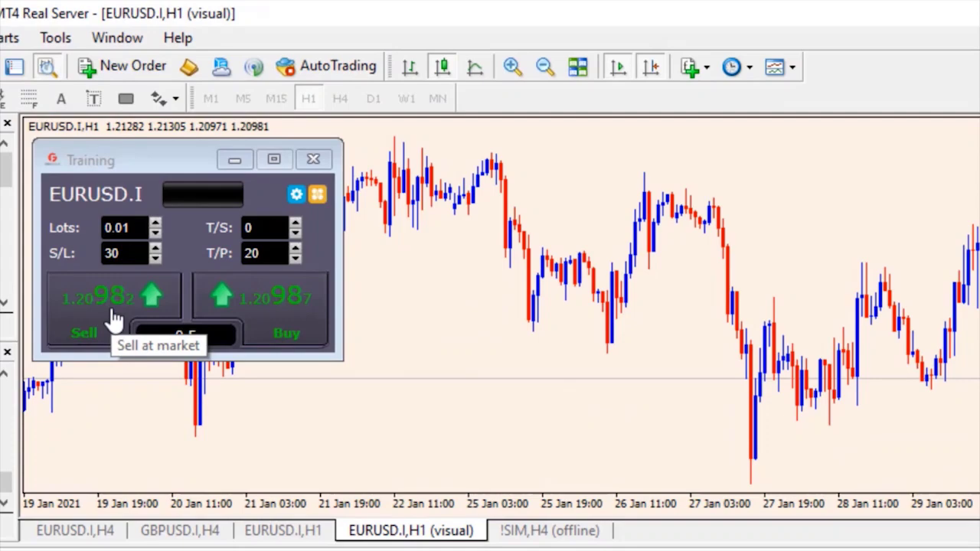
{"action": "left_click", "coordinate": [191, 199]}
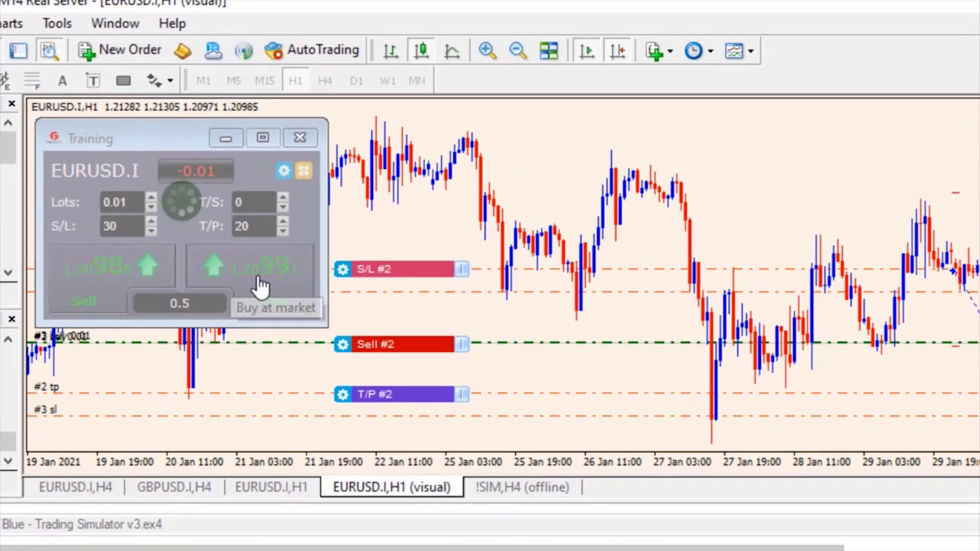
{"action": "left_click", "coordinate": [240, 310]}
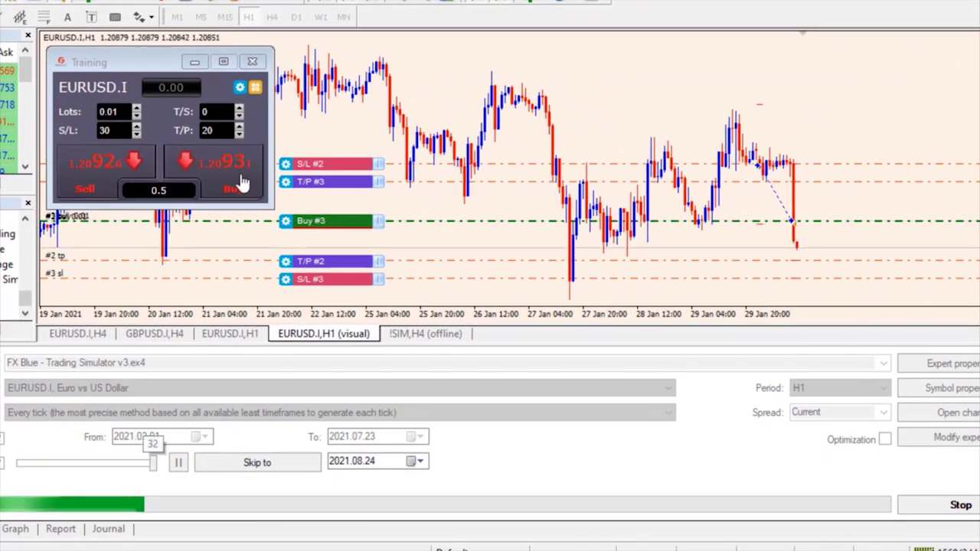
Add another buy, stop the simulation at -13.18 net, and view the balance/equity graph
{"action": "left_click", "coordinate": [224, 178]}
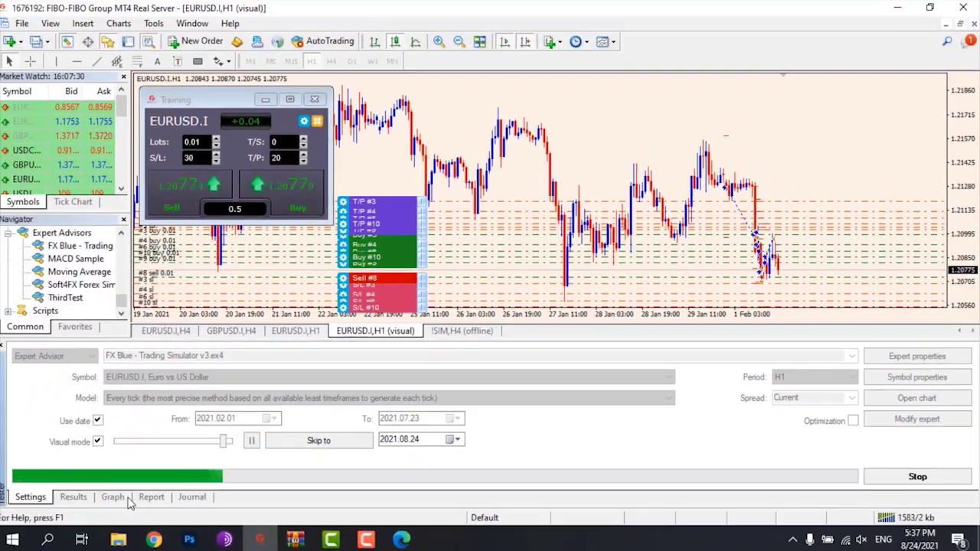
{"action": "left_click", "coordinate": [113, 497]}
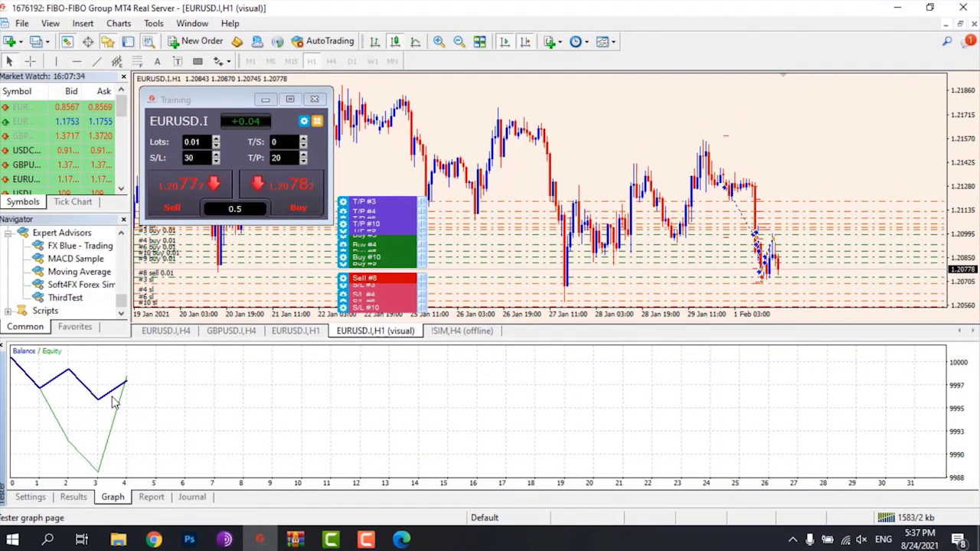
{"action": "left_click", "coordinate": [70, 497]}
{"action": "left_click", "coordinate": [30, 497]}
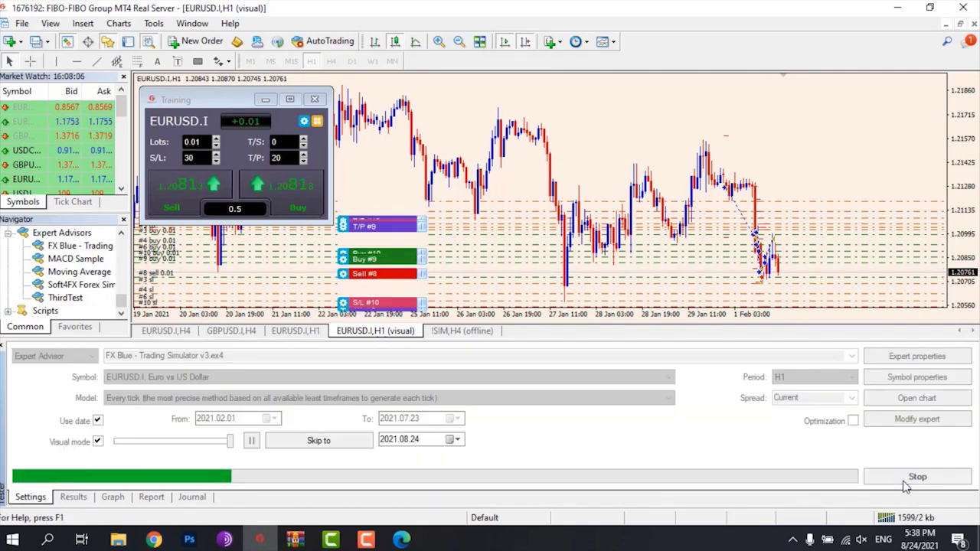
{"action": "left_click", "coordinate": [907, 478]}
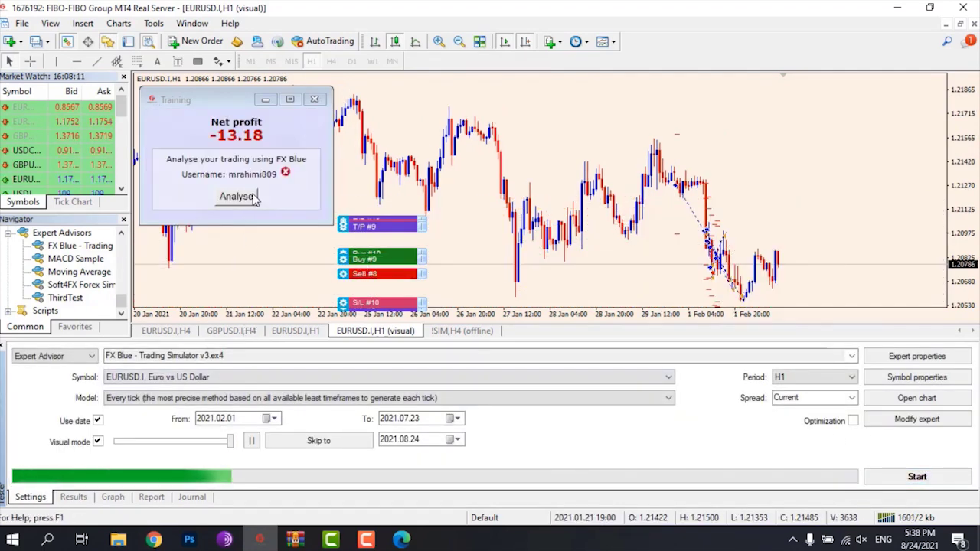
{"action": "left_click", "coordinate": [120, 498]}
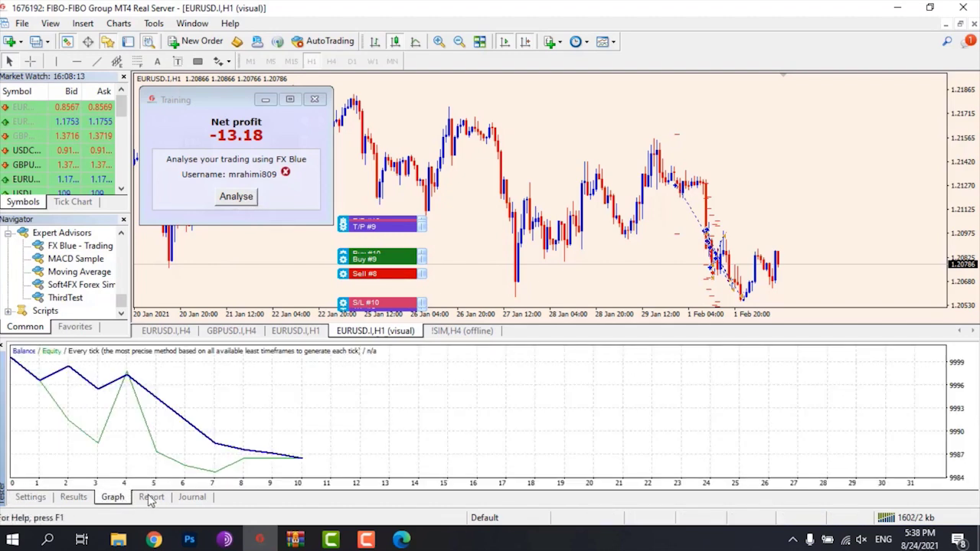
View the simulation report, then scroll 'dukascopy jforex 4 download' results to JForex for Windows
{"action": "left_click", "coordinate": [152, 498]}
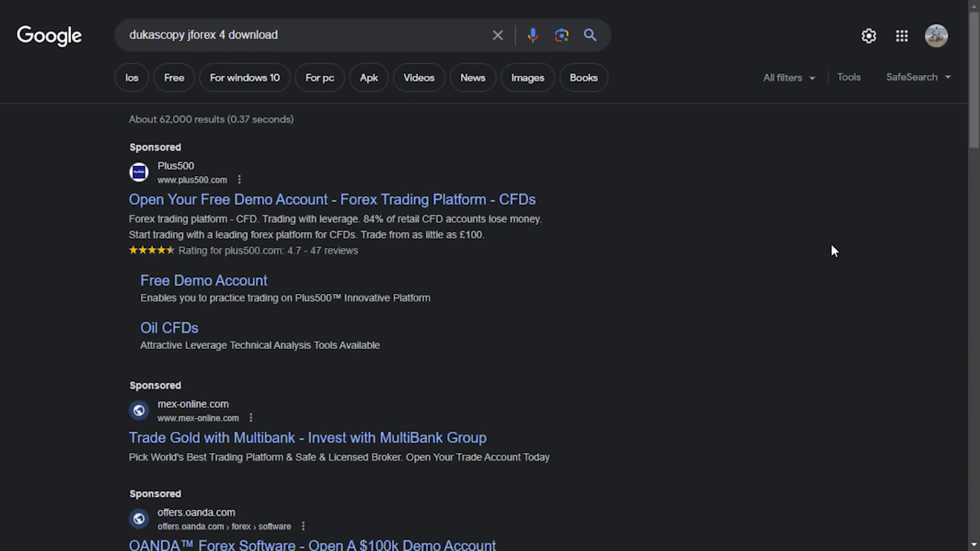
{"action": "scroll", "coordinate": [832, 246], "scroll_direction": "down", "scroll_amount": 2}
{"action": "scroll", "coordinate": [831, 246], "scroll_direction": "down", "scroll_amount": 2}
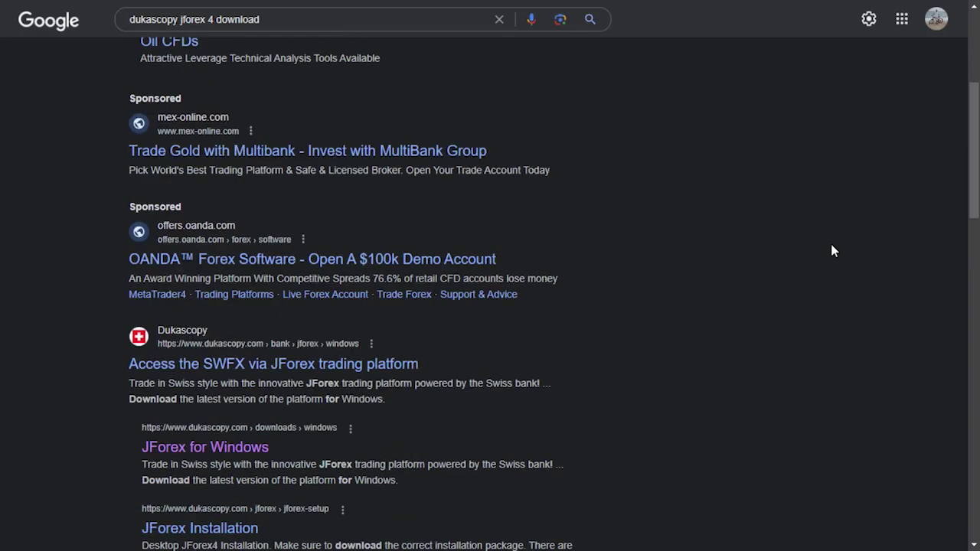
{"action": "scroll", "coordinate": [831, 246], "scroll_direction": "down", "scroll_amount": 1}
{"action": "scroll", "coordinate": [831, 245], "scroll_direction": "down", "scroll_amount": 1}
{"action": "scroll", "coordinate": [833, 250], "scroll_direction": "down", "scroll_amount": 1}
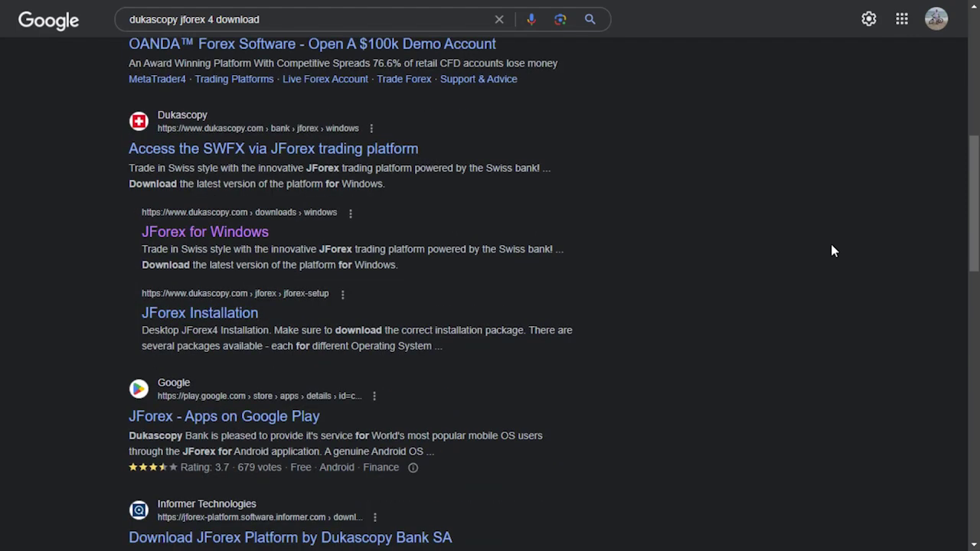
Download the 64-bit JForex for Windows installer and run it past the security warning
{"action": "left_click", "coordinate": [242, 238]}
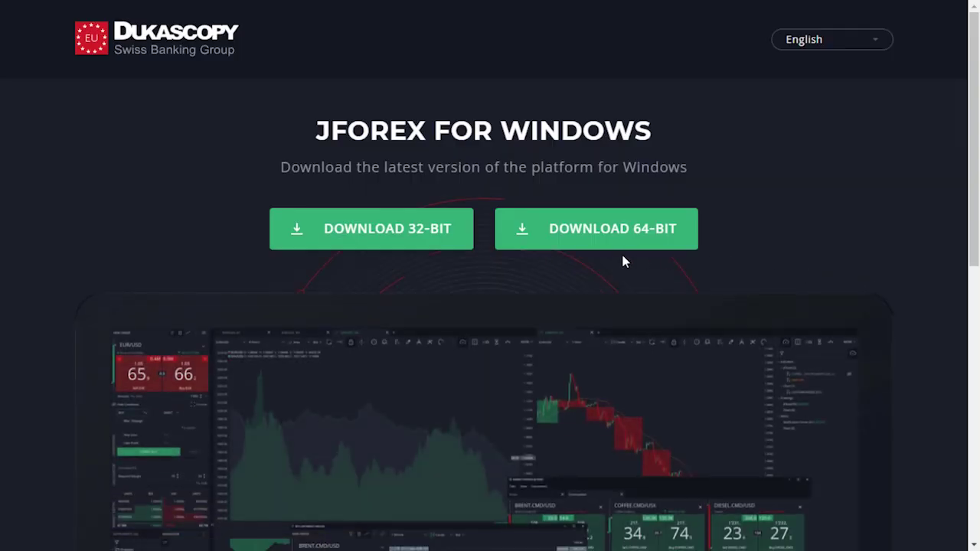
{"action": "left_click", "coordinate": [598, 246]}
{"action": "left_click", "coordinate": [75, 536]}
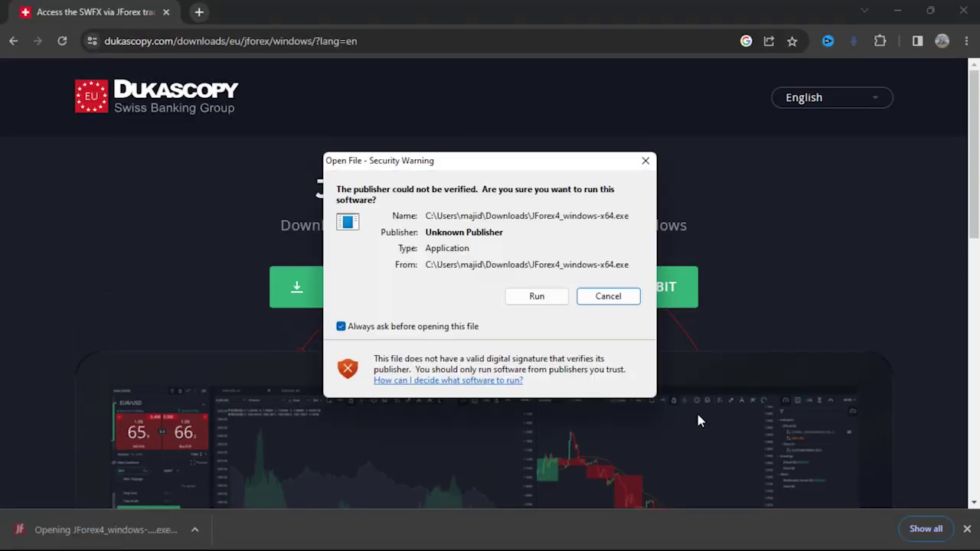
{"action": "left_click", "coordinate": [544, 298]}
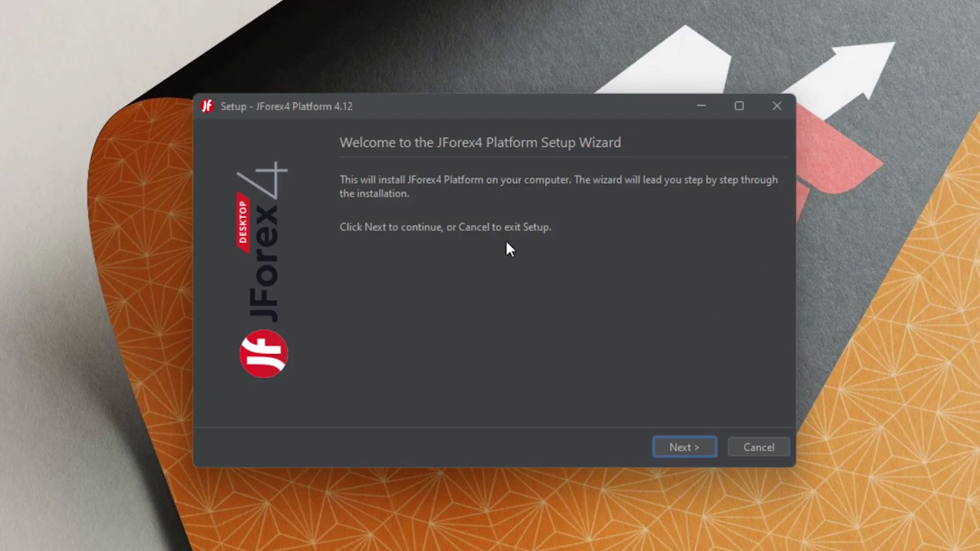
Install JForex4 for the current user with the default install and Start Menu folders, then launch it
{"action": "left_click", "coordinate": [689, 451]}
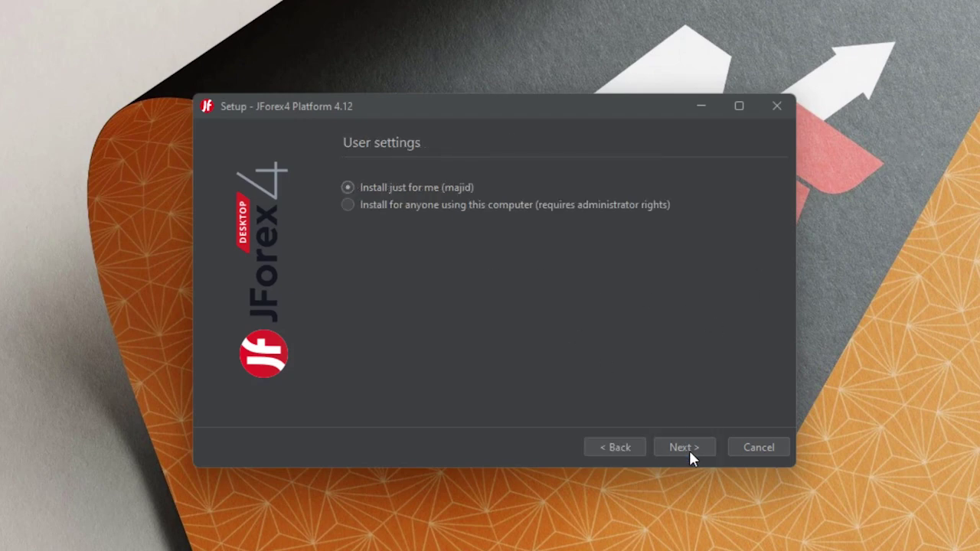
{"action": "left_click", "coordinate": [689, 452]}
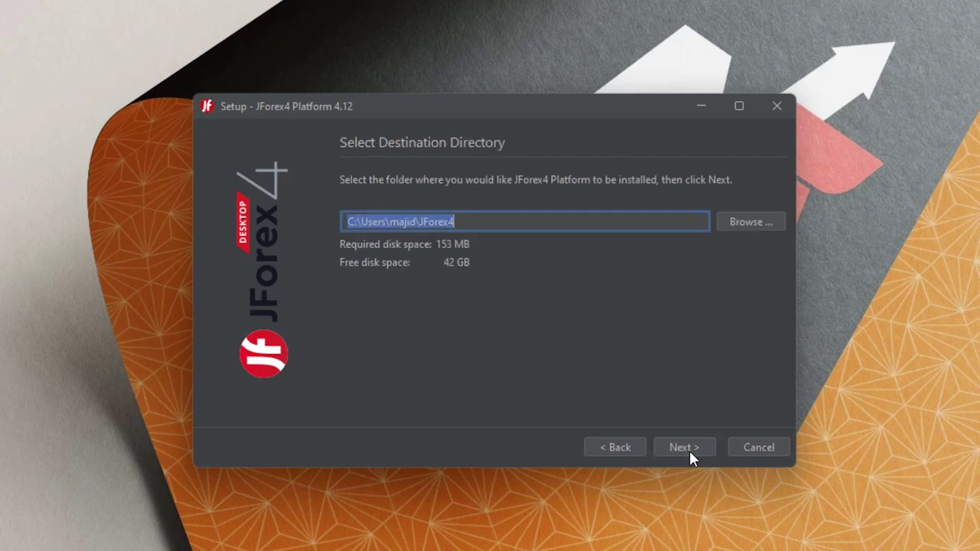
{"action": "left_click", "coordinate": [689, 450]}
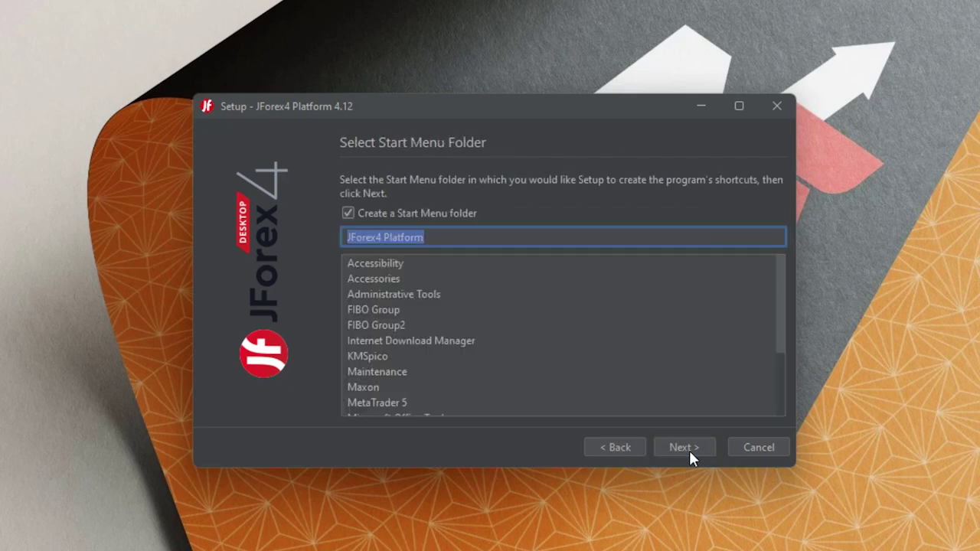
{"action": "left_click", "coordinate": [689, 450]}
{"action": "left_click", "coordinate": [689, 450]}
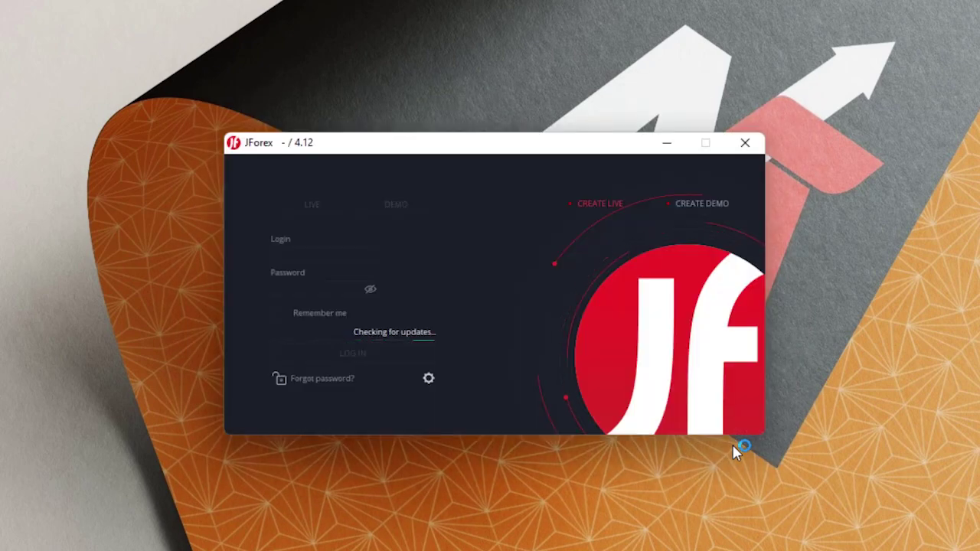
Register a JForex demo account with a trading account included
{"action": "left_click", "coordinate": [696, 205]}
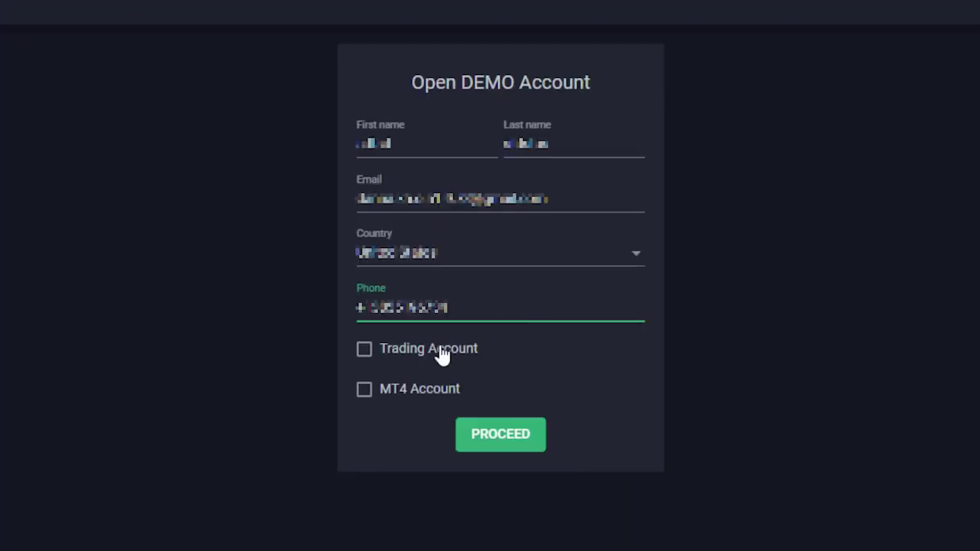
{"action": "left_click", "coordinate": [439, 357]}
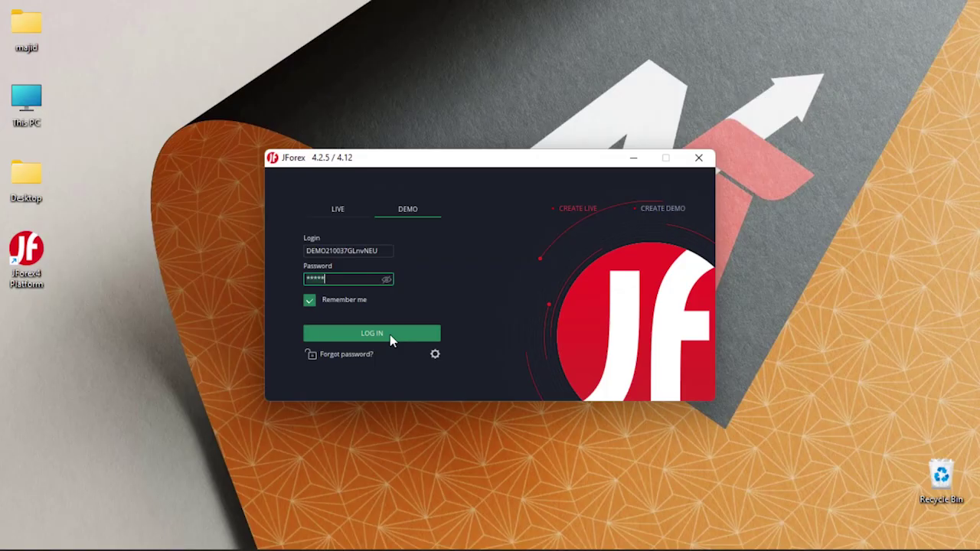
Log into the demo, hide the left instruments panel and turn on replay mode
{"action": "left_click", "coordinate": [390, 335]}
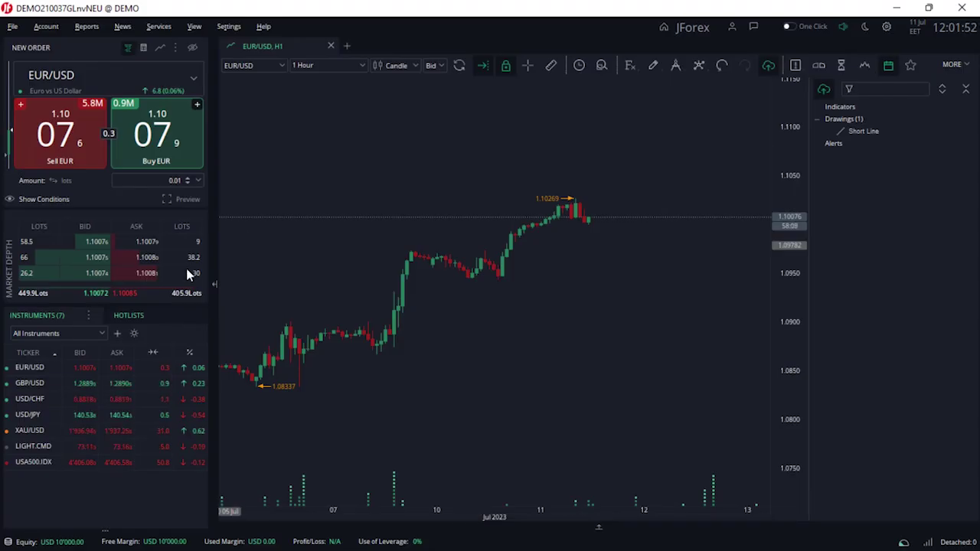
{"action": "left_click", "coordinate": [214, 283]}
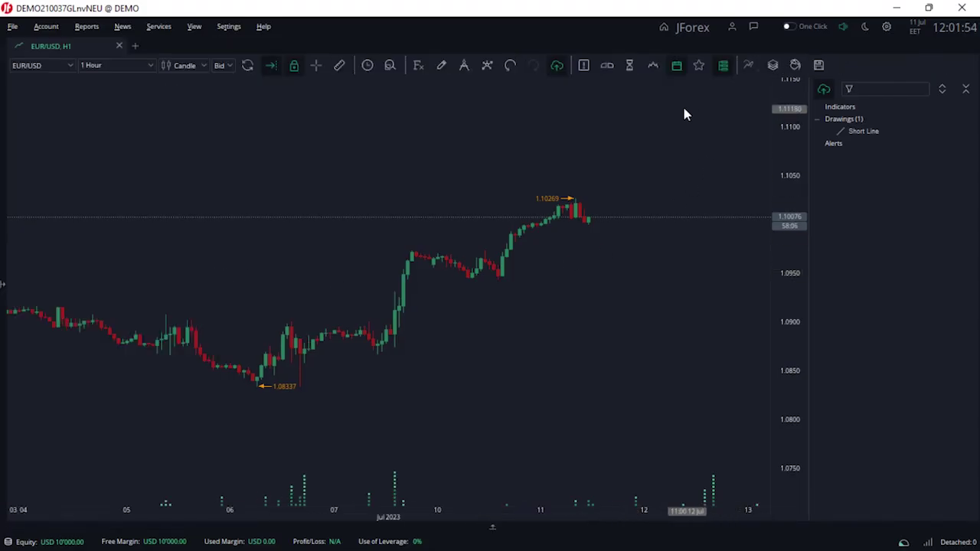
{"action": "left_click", "coordinate": [629, 66]}
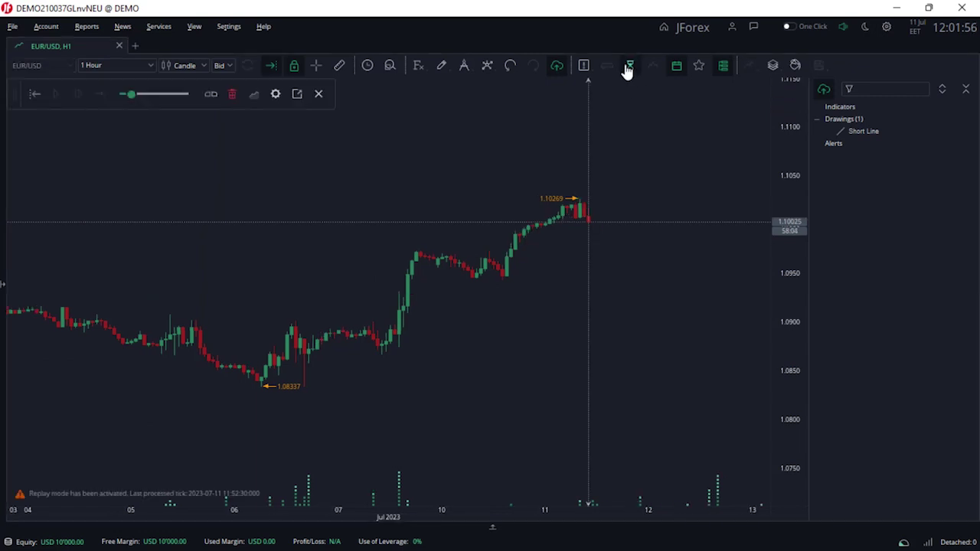
Set the EUR/USD replay start date to 26 June 2023 in the calendar
{"action": "left_click", "coordinate": [34, 94]}
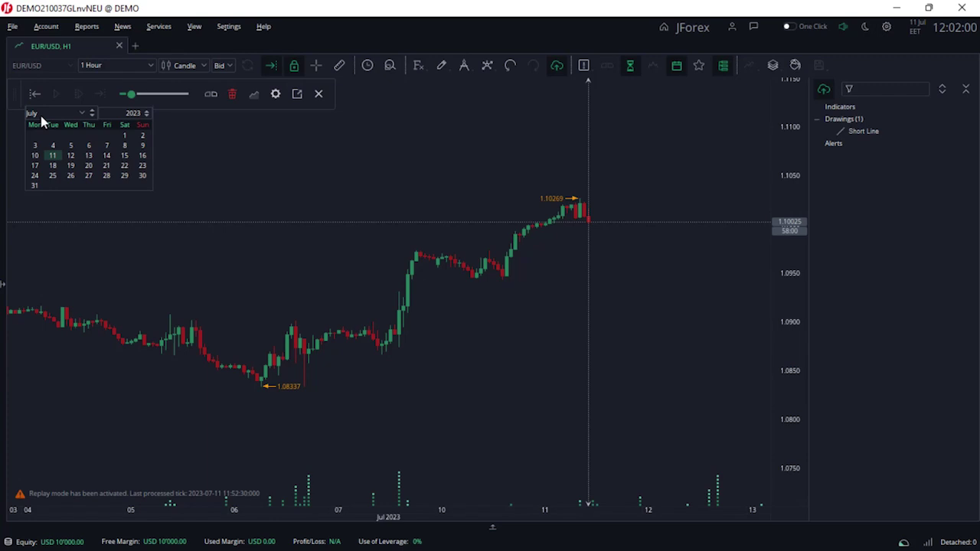
{"action": "left_click", "coordinate": [125, 136]}
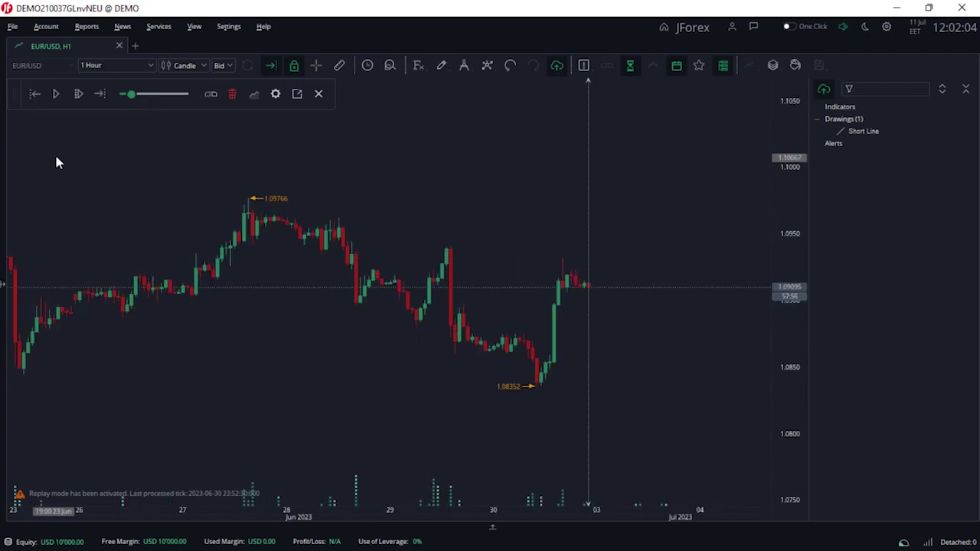
{"action": "left_click", "coordinate": [35, 94]}
{"action": "left_click", "coordinate": [174, 186]}
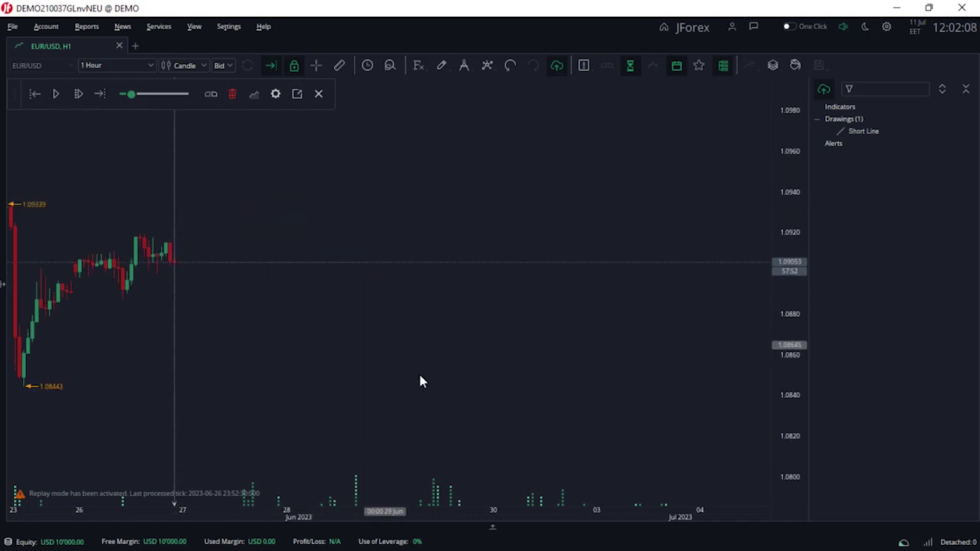
Confirm a 50,000 USD replay balance, use a 0.01 lot trade amount, and show 4-hour candles
{"action": "left_click", "coordinate": [277, 97]}
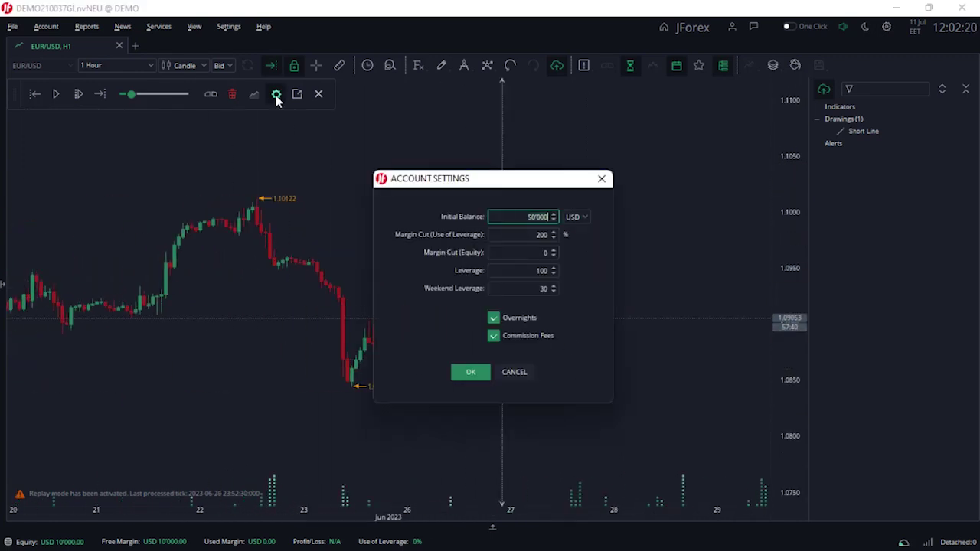
{"action": "left_click", "coordinate": [469, 372]}
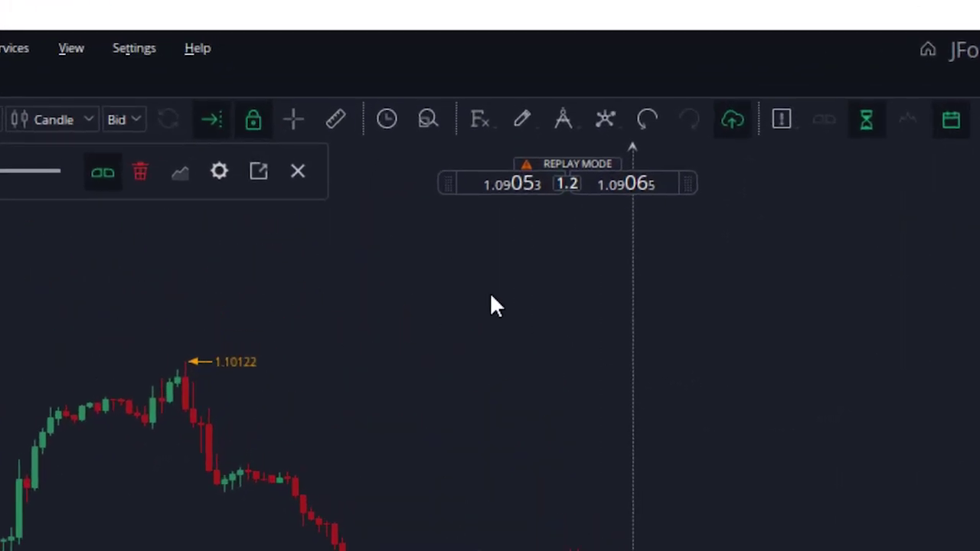
{"action": "left_click", "coordinate": [524, 214]}
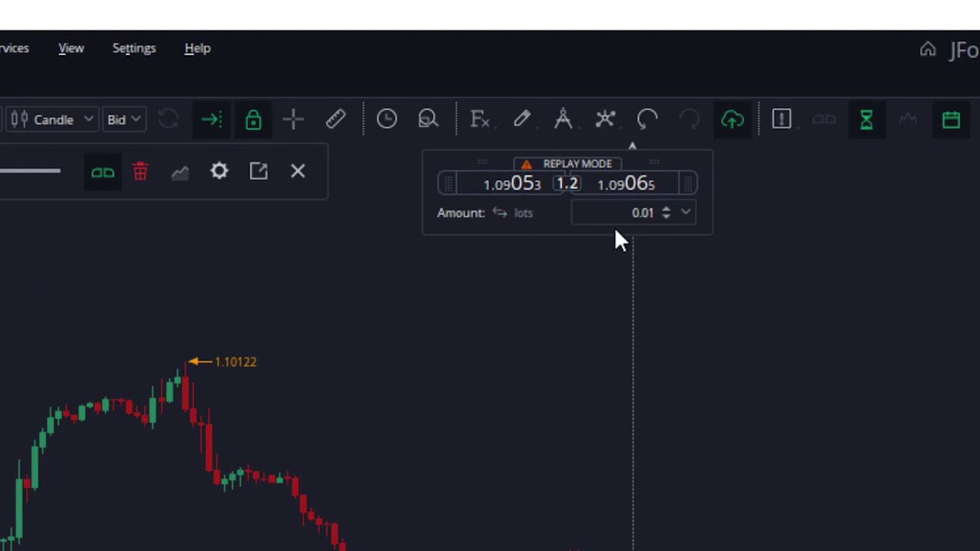
{"action": "left_click", "coordinate": [666, 209]}
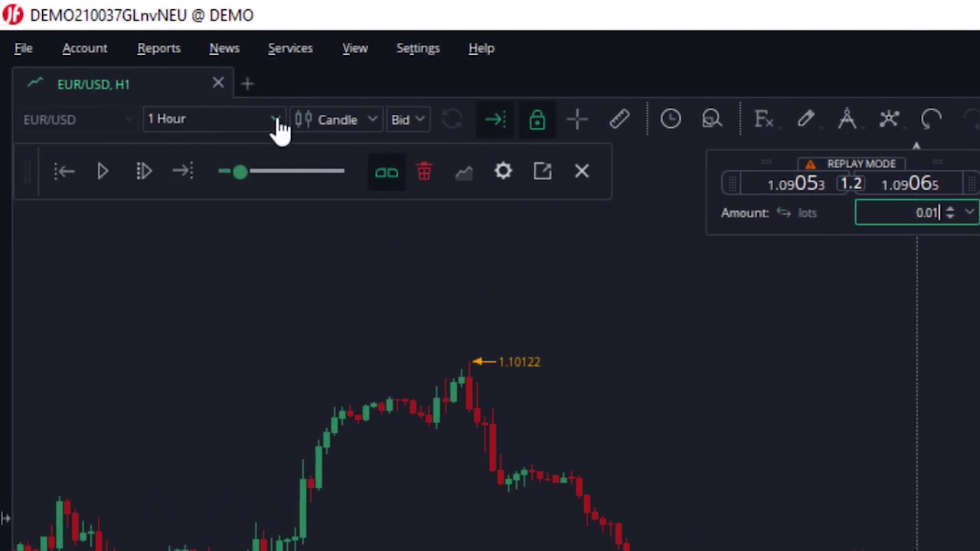
{"action": "left_click", "coordinate": [277, 121]}
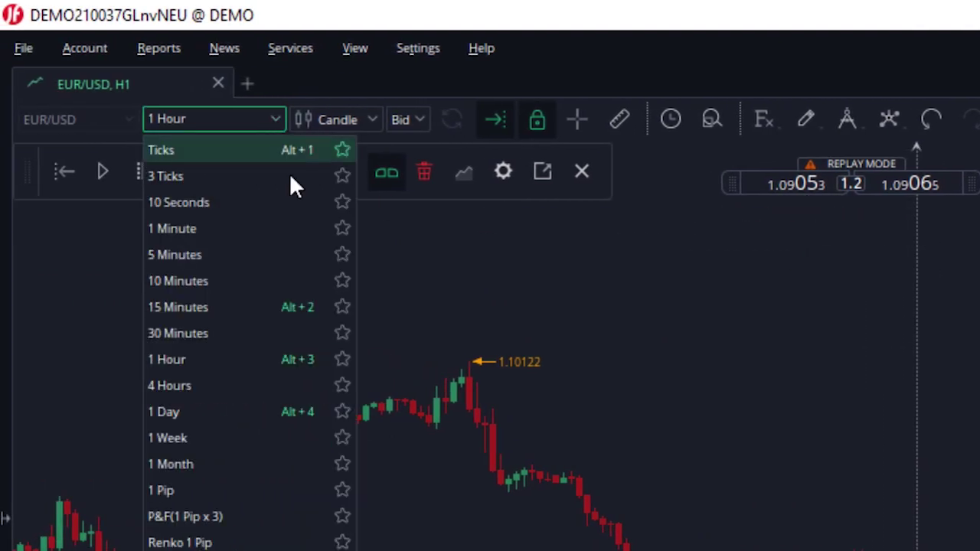
{"action": "left_click", "coordinate": [234, 386]}
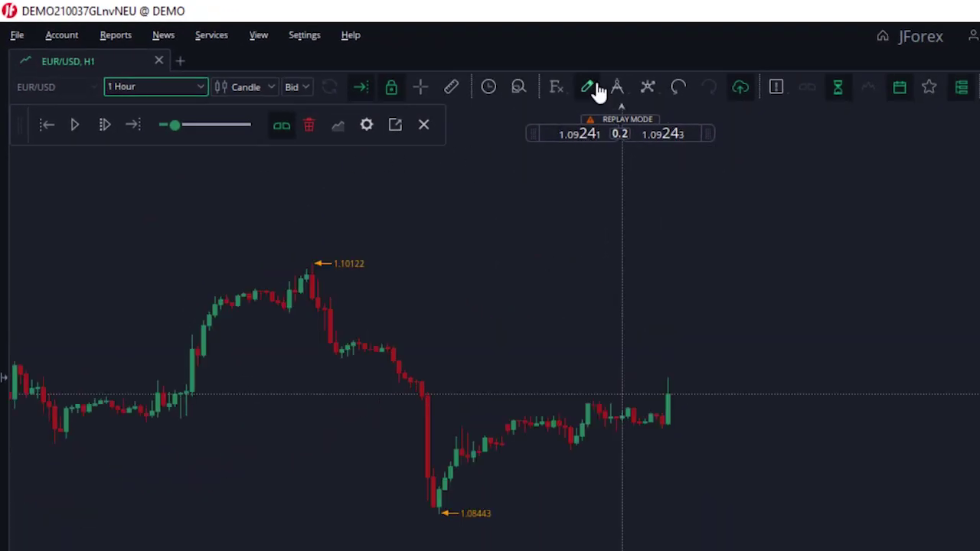
Draw a short trendline from the 1.08443 low along the rising lows
{"action": "left_click", "coordinate": [590, 87]}
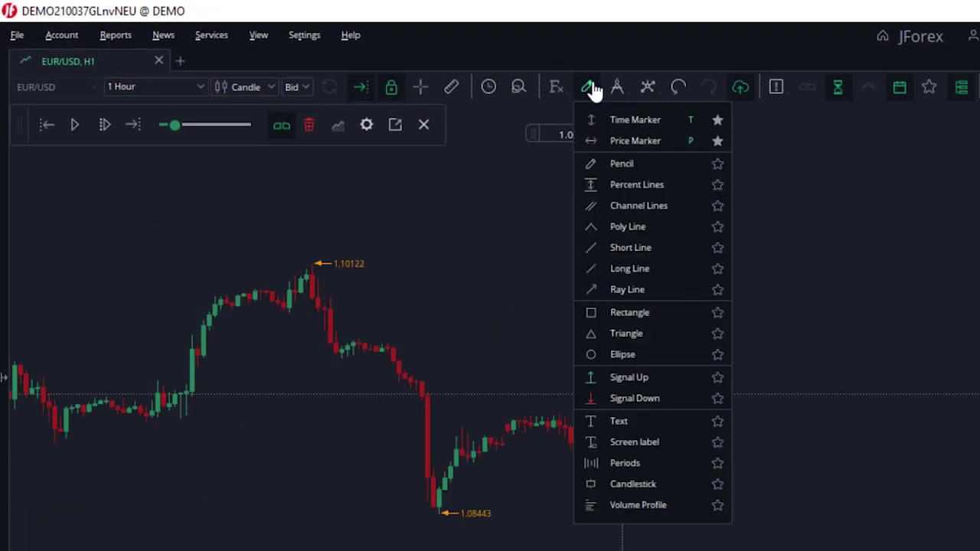
{"action": "left_click", "coordinate": [626, 247]}
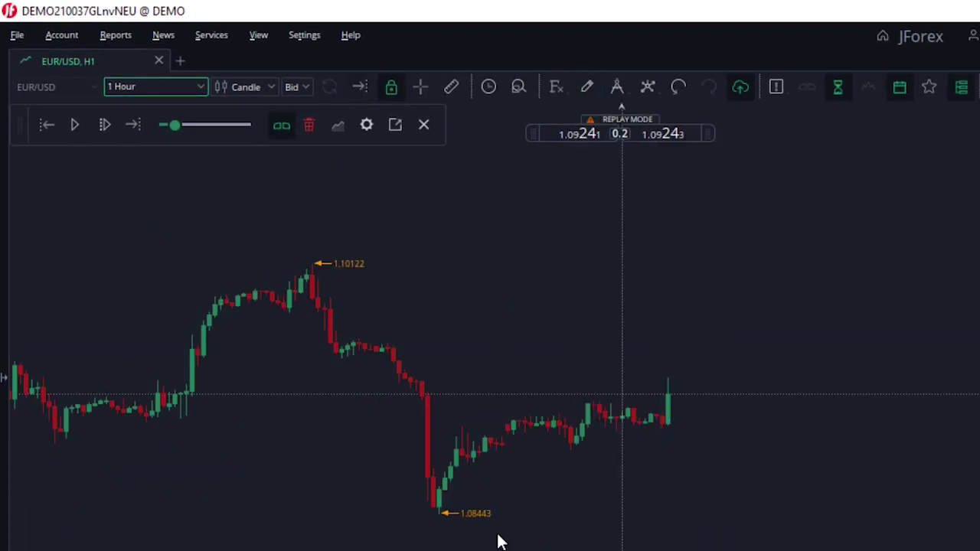
{"action": "left_click", "coordinate": [443, 513]}
{"action": "left_click", "coordinate": [732, 411]}
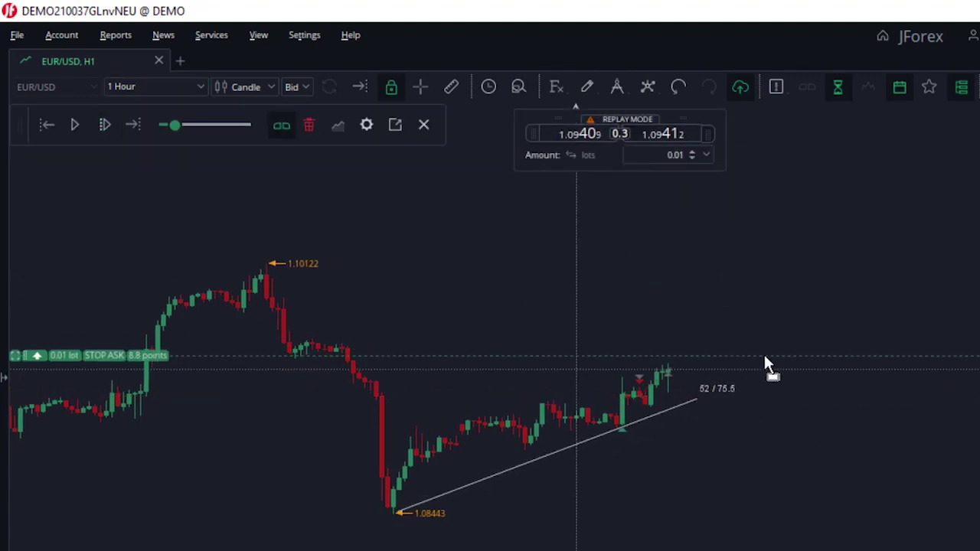
Step the replay two bars, buy EUR/USD at the 1.09628 ask, and play forward
{"action": "left_click", "coordinate": [98, 127]}
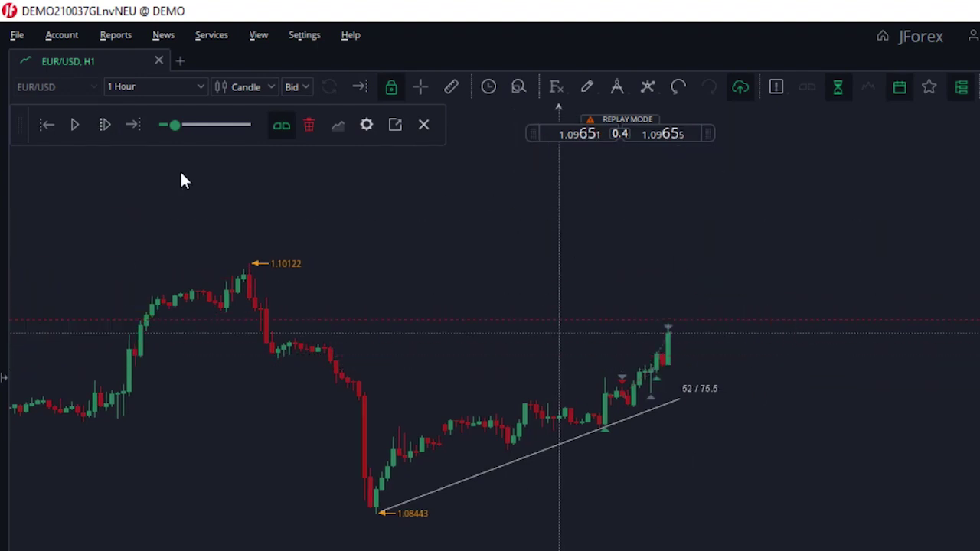
{"action": "left_click", "coordinate": [106, 122]}
{"action": "mouse_move", "coordinate": [620, 134]}
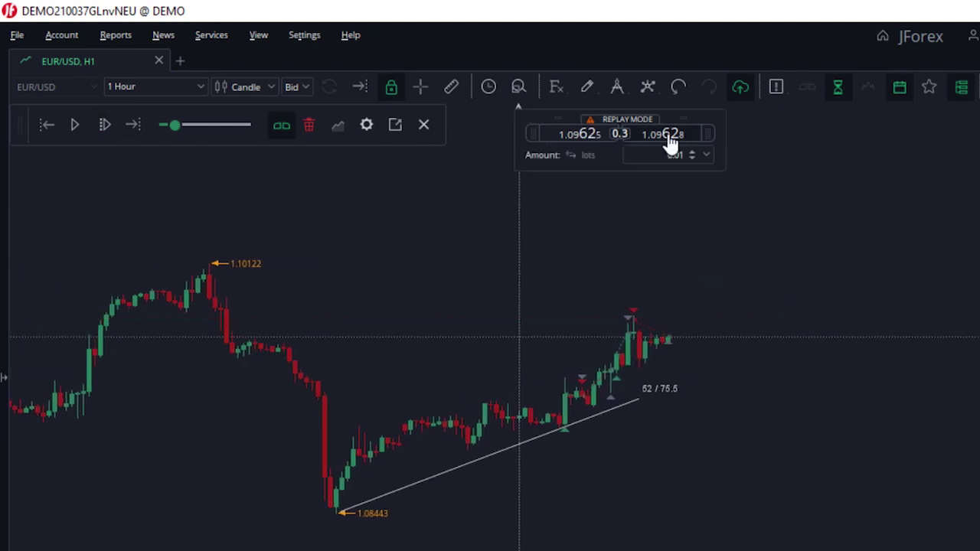
{"action": "left_click", "coordinate": [853, 392]}
{"action": "left_click", "coordinate": [873, 253]}
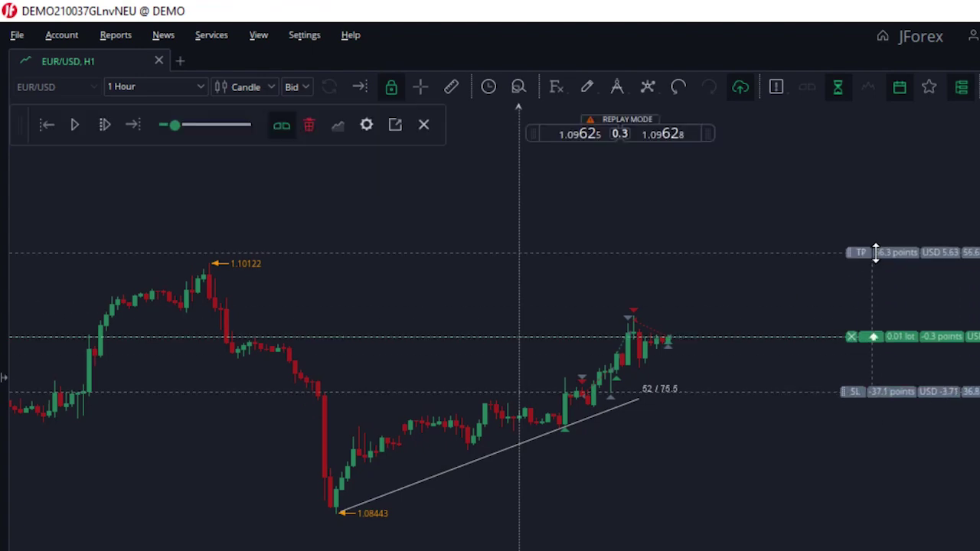
{"action": "left_click", "coordinate": [104, 125]}
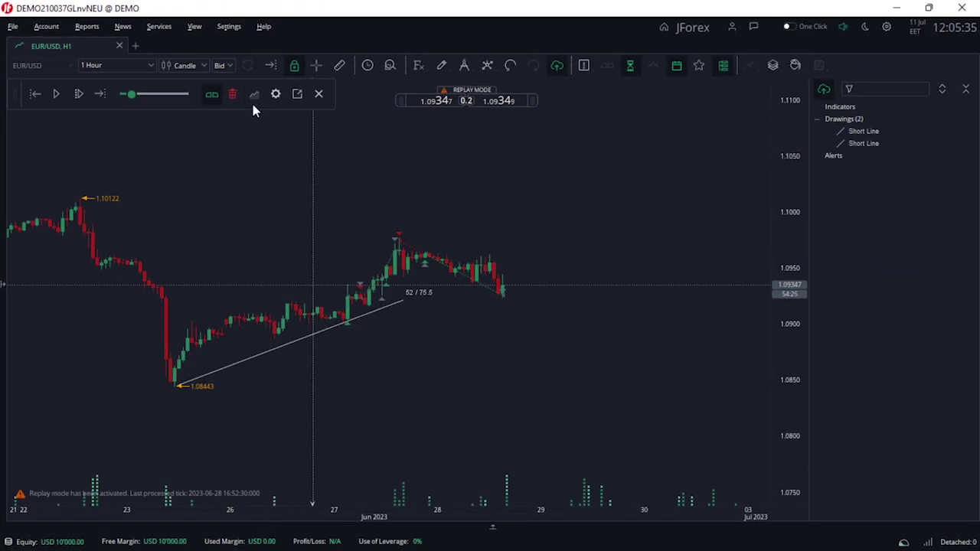
Show the Profit/Loss indicator maximized below the chart and open the HTML replay report
{"action": "left_click", "coordinate": [253, 95]}
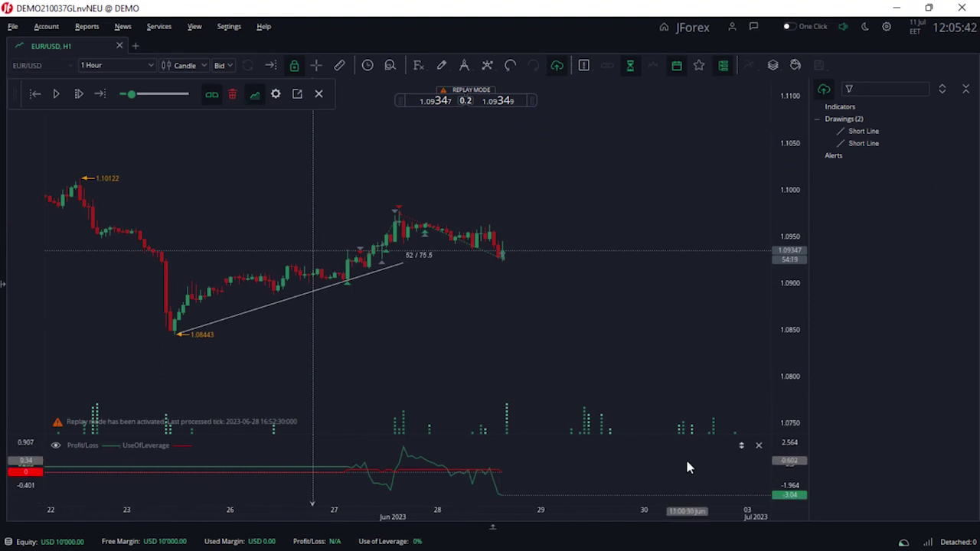
{"action": "left_click", "coordinate": [741, 446]}
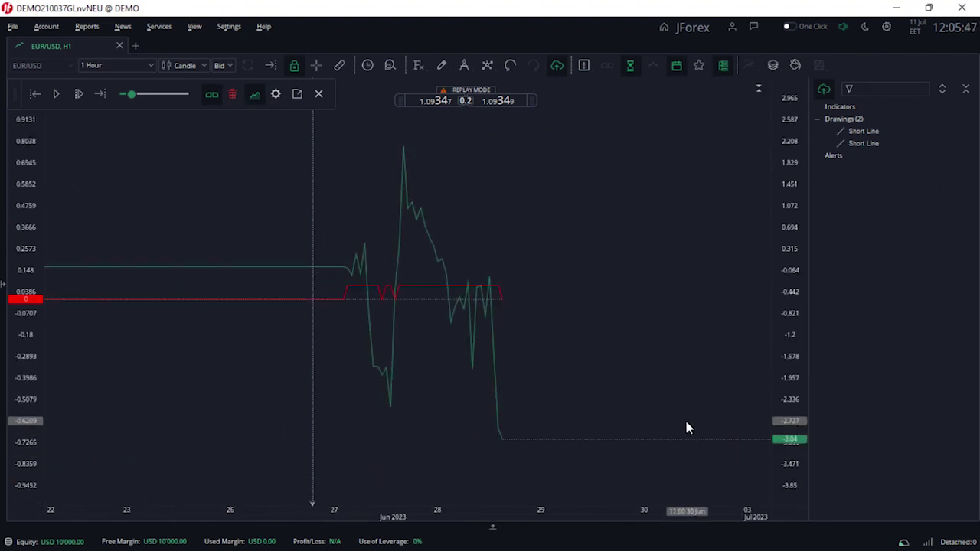
{"action": "left_click", "coordinate": [298, 94]}
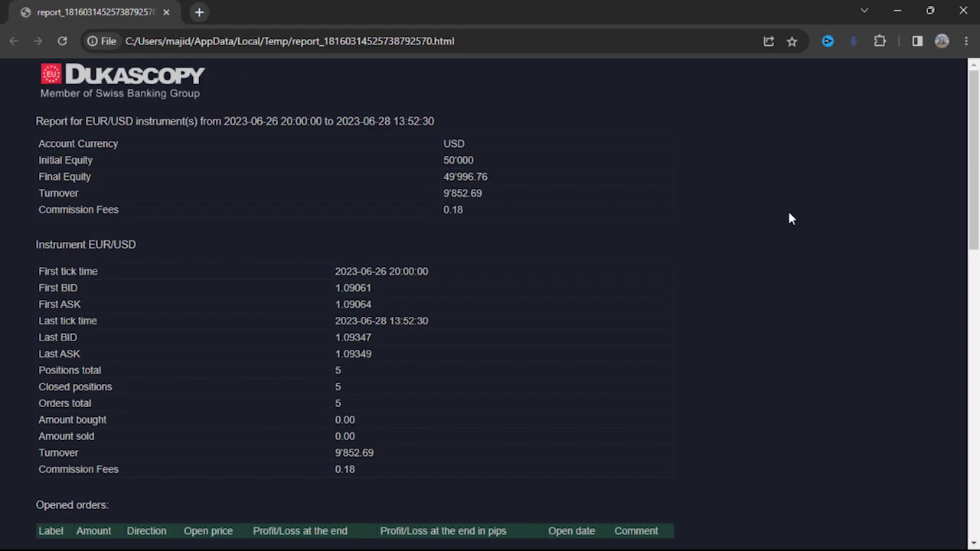
{"action": "scroll", "coordinate": [788, 218], "scroll_direction": "down", "scroll_amount": 2}
{"action": "scroll", "coordinate": [773, 218], "scroll_direction": "down", "scroll_amount": 3}
{"action": "scroll", "coordinate": [763, 218], "scroll_direction": "down", "scroll_amount": 6}
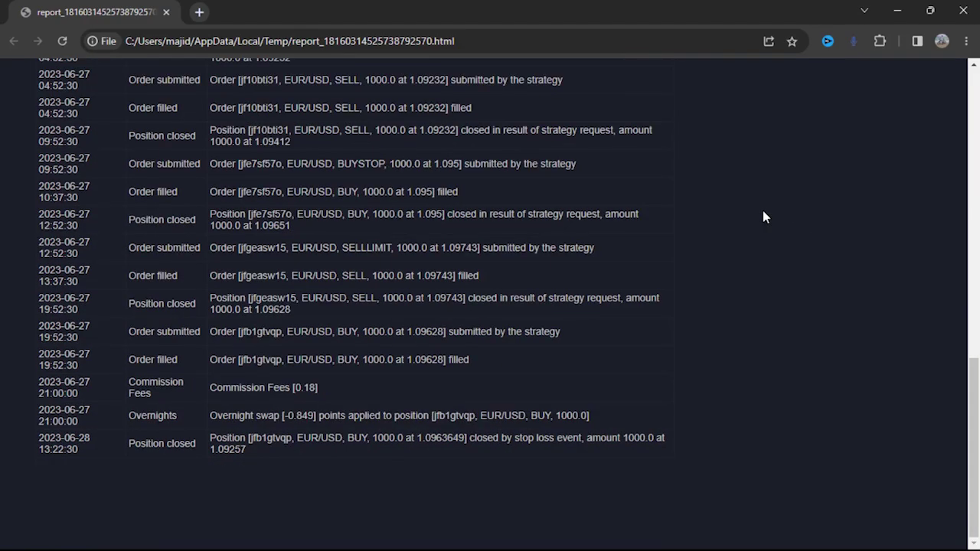
{"action": "scroll", "coordinate": [763, 217], "scroll_direction": "up", "scroll_amount": 5}
{"action": "scroll", "coordinate": [764, 217], "scroll_direction": "up", "scroll_amount": 6}
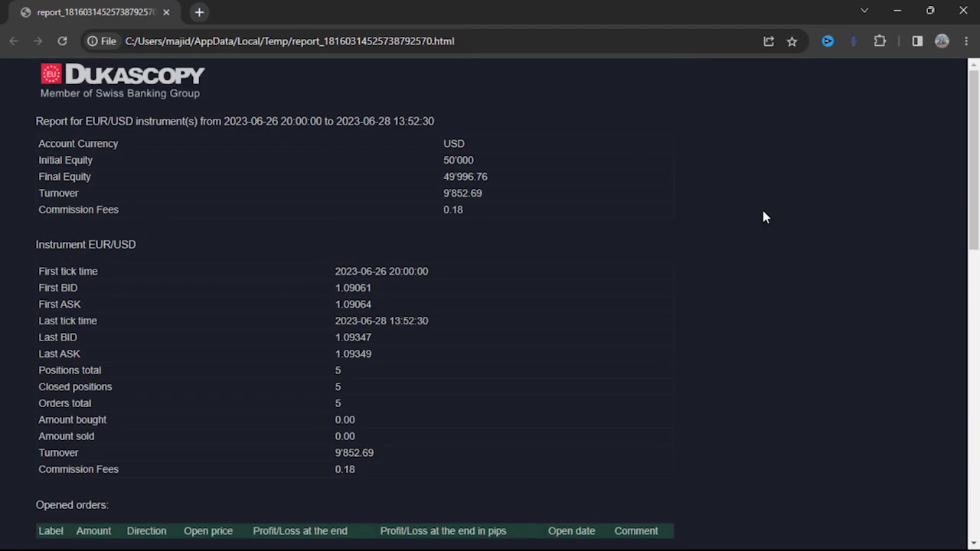